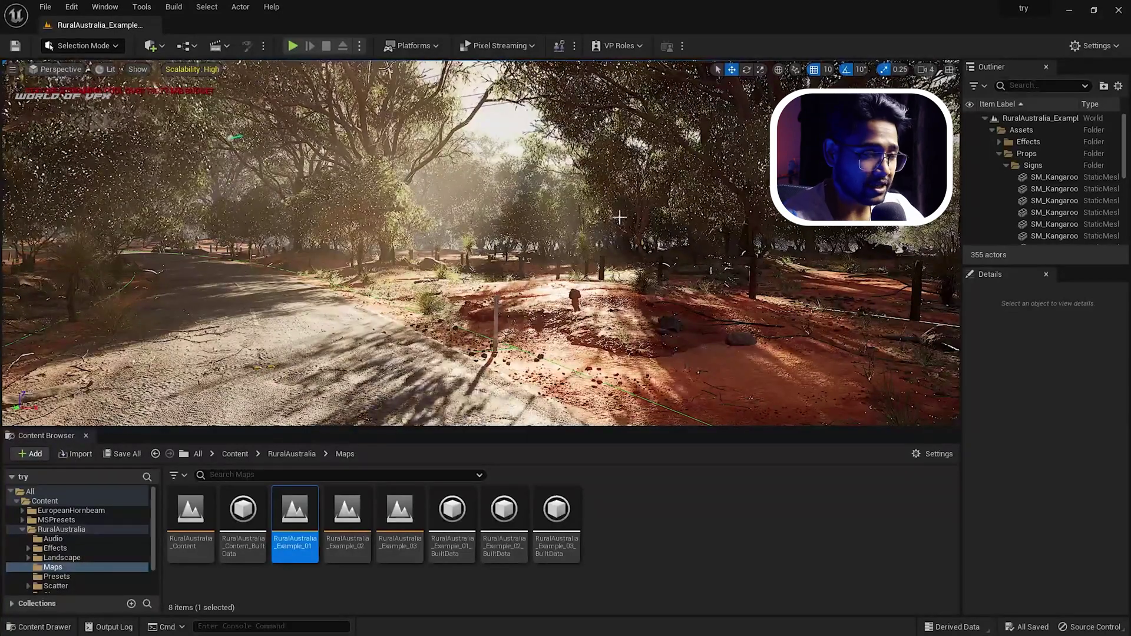
pyautogui.click(643, 530)
pyautogui.click(111, 530)
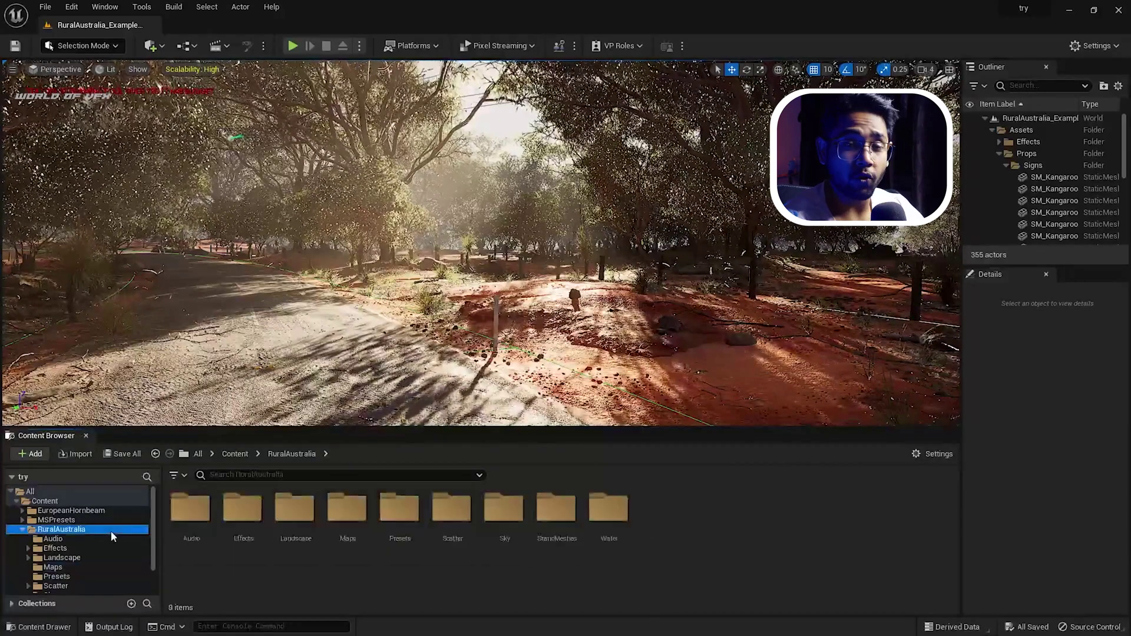
pyautogui.rightClick(620, 572)
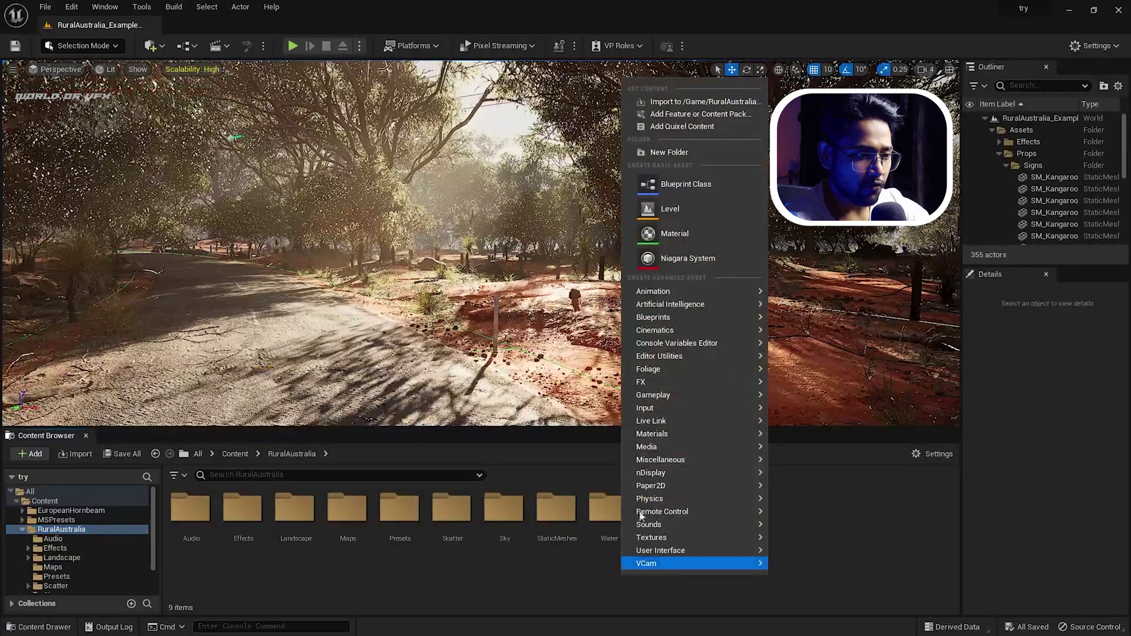
pyautogui.moveTo(656, 382)
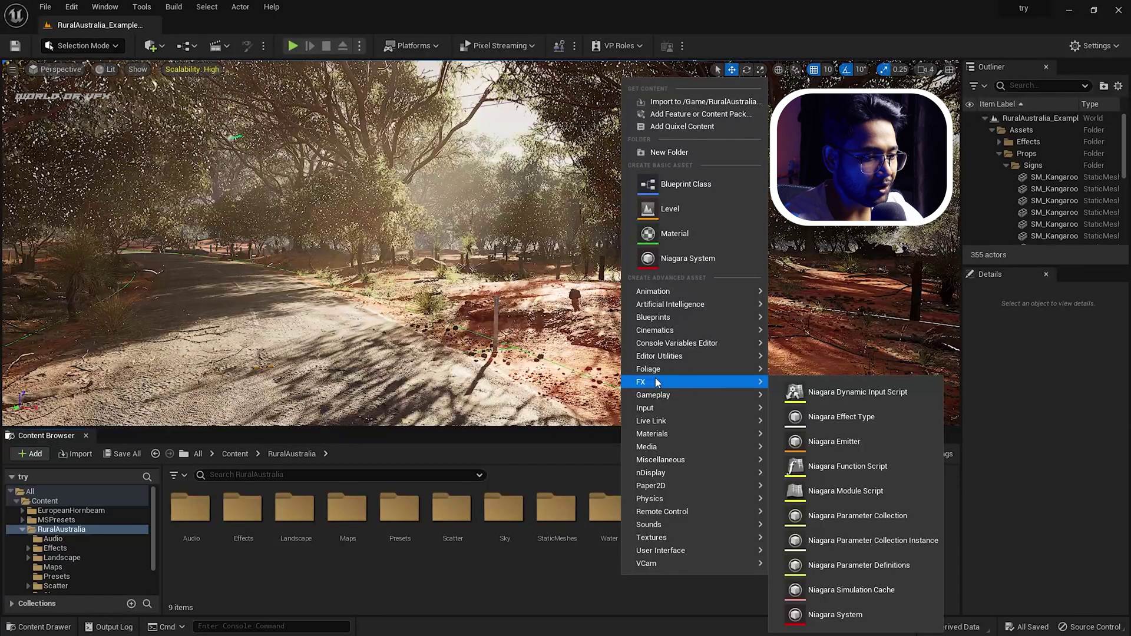
pyautogui.moveTo(661, 334)
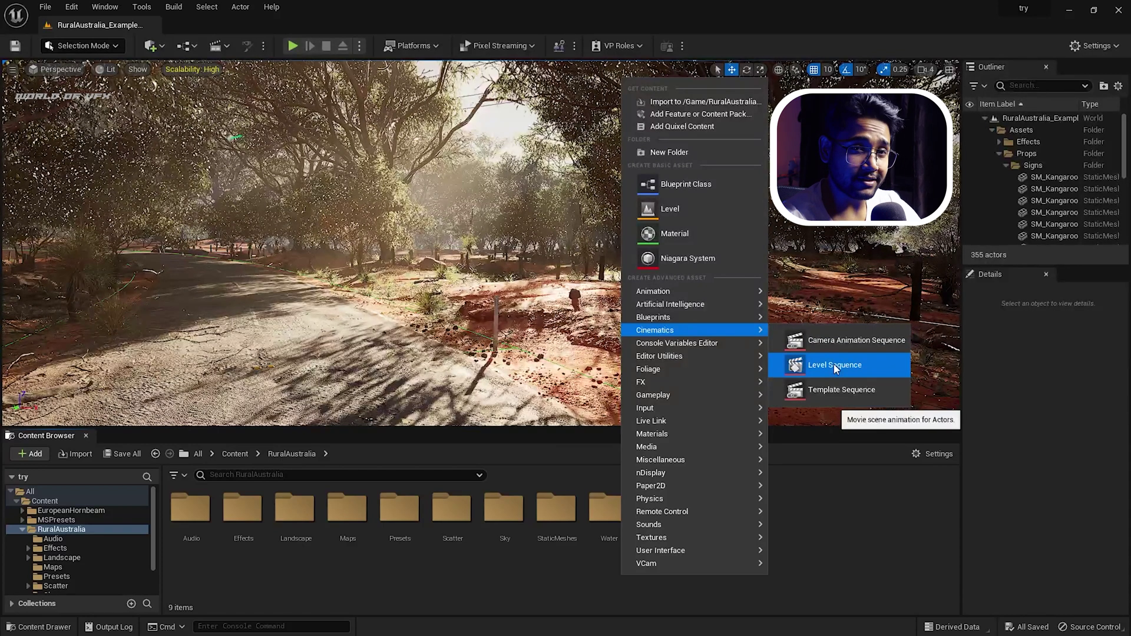
# Step: Add a new level sequence to the current level, entering tutorial as the asset name in the Content folder
pyautogui.click(216, 46)
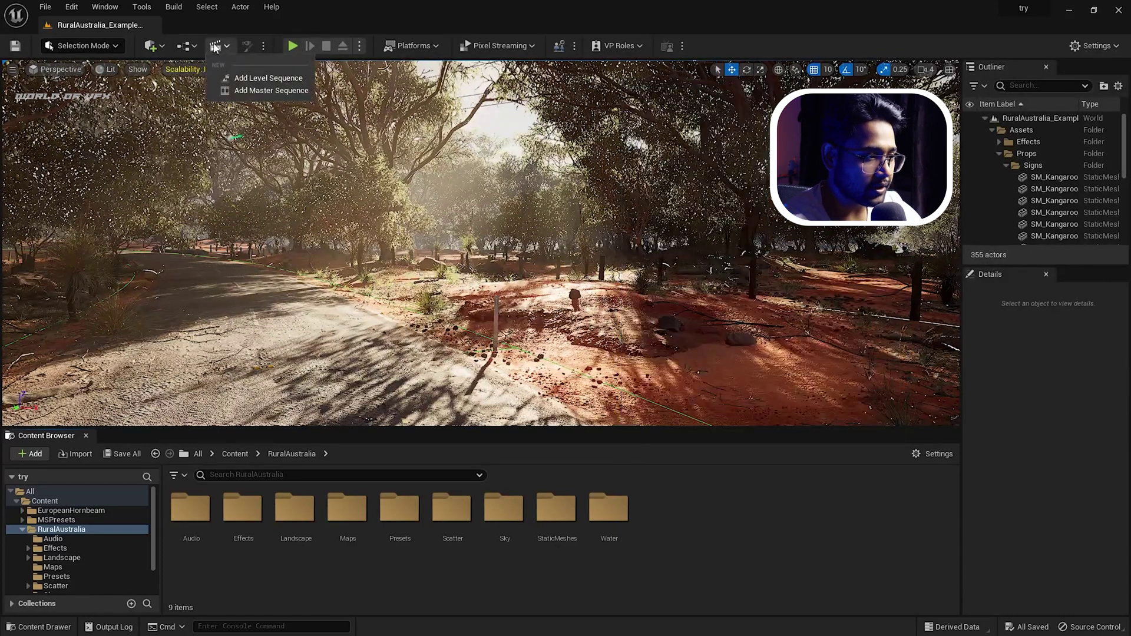
pyautogui.click(254, 79)
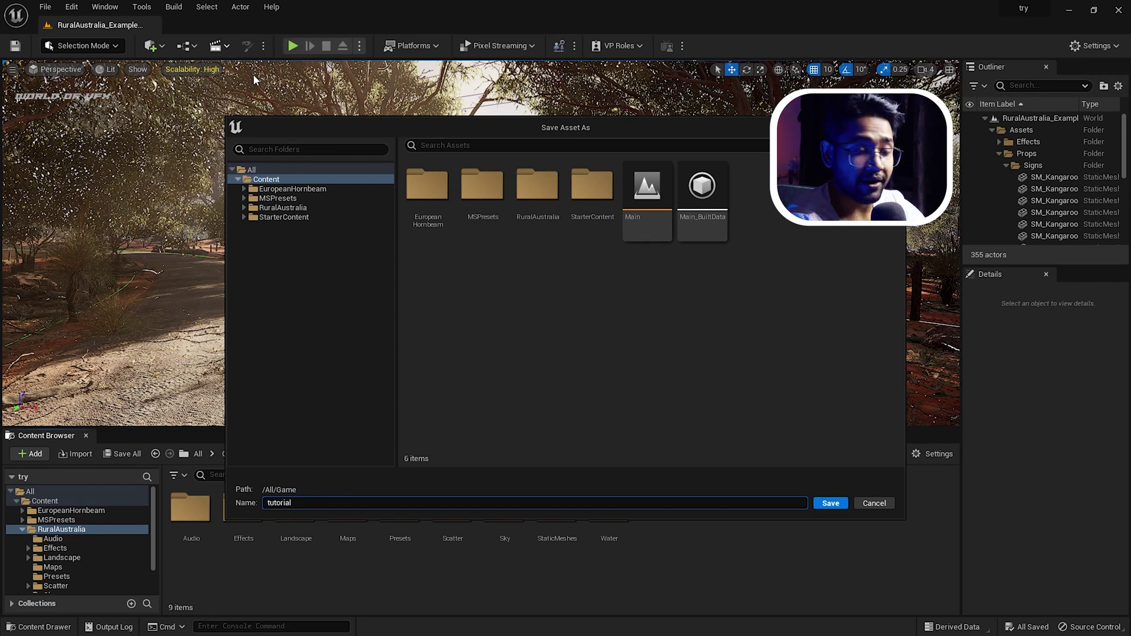
pyautogui.write('tutorial')
pyautogui.press('Return')
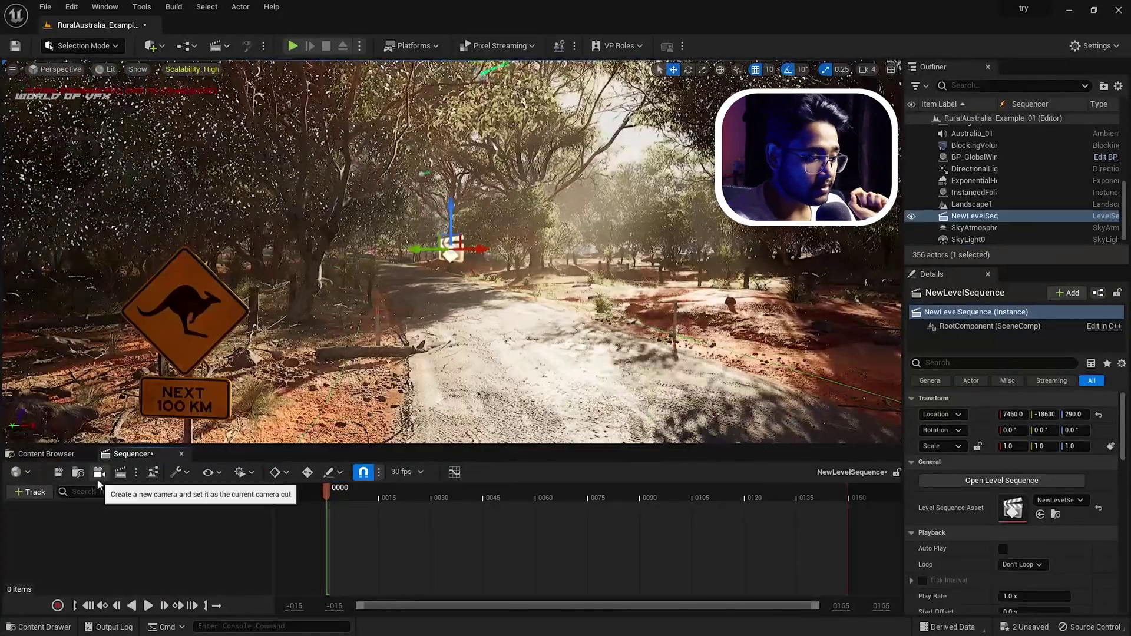
# Step: Create a new camera as the sequence's current camera cut, and switch viewport piloting of it off and on again
pyautogui.click(97, 477)
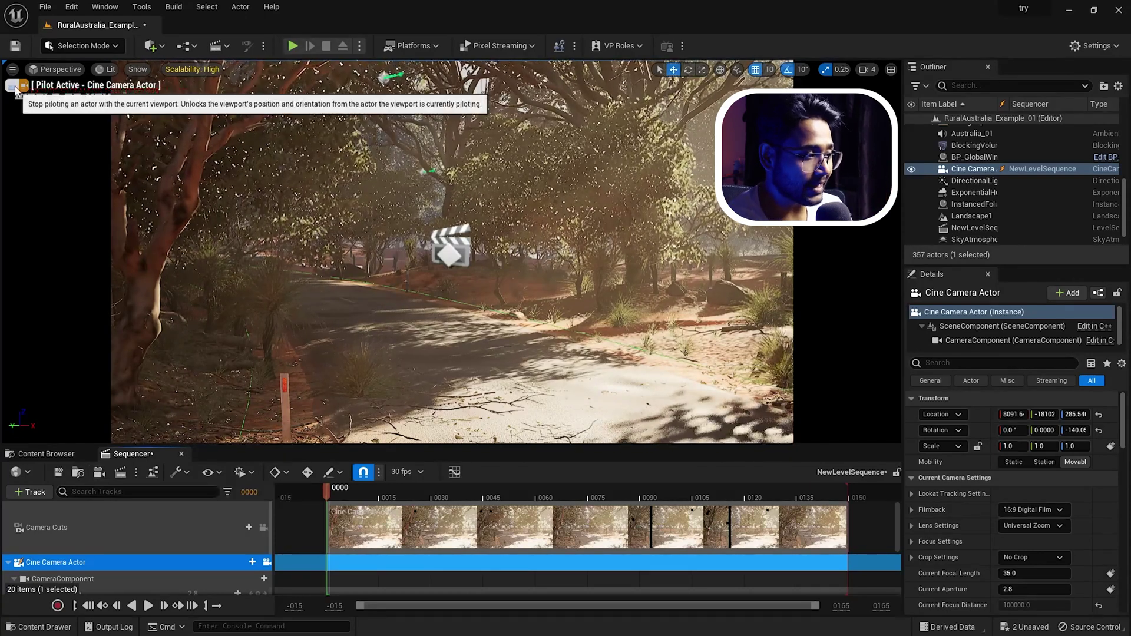
pyautogui.click(12, 87)
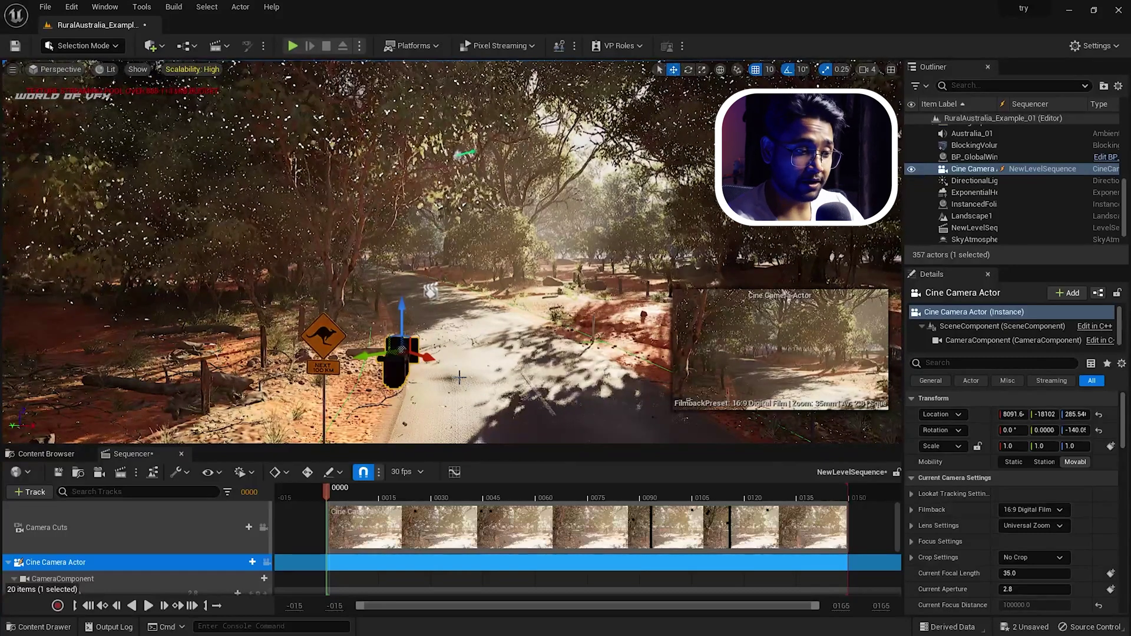
pyautogui.click(266, 562)
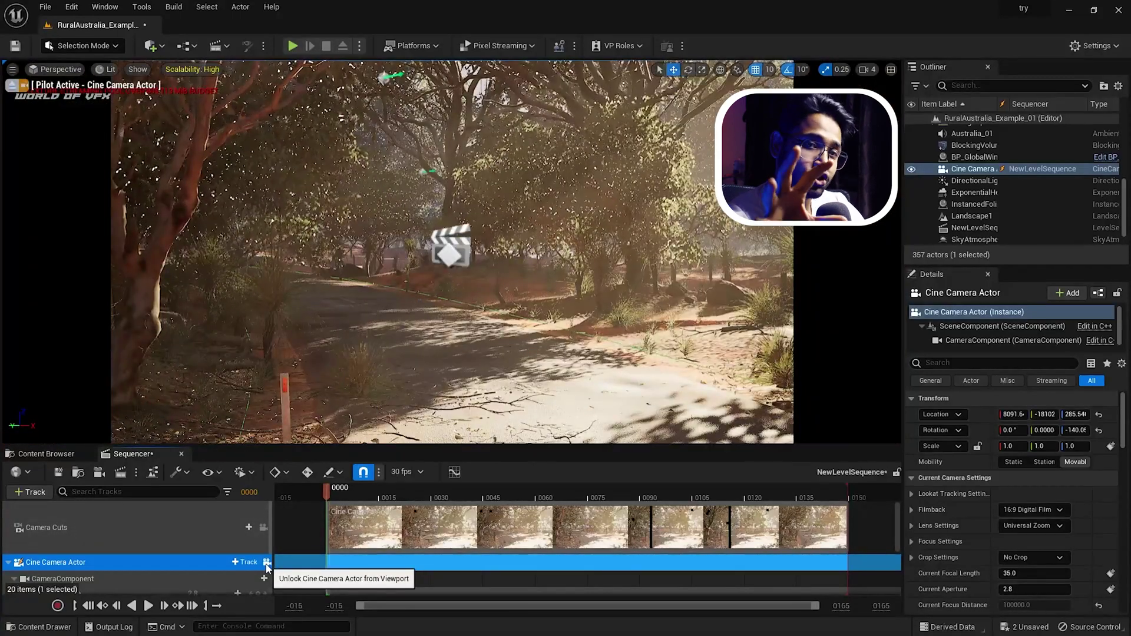
# Step: Delete the Camera Cuts and Cine Camera Actor tracks from the level sequence
pyautogui.click(168, 524)
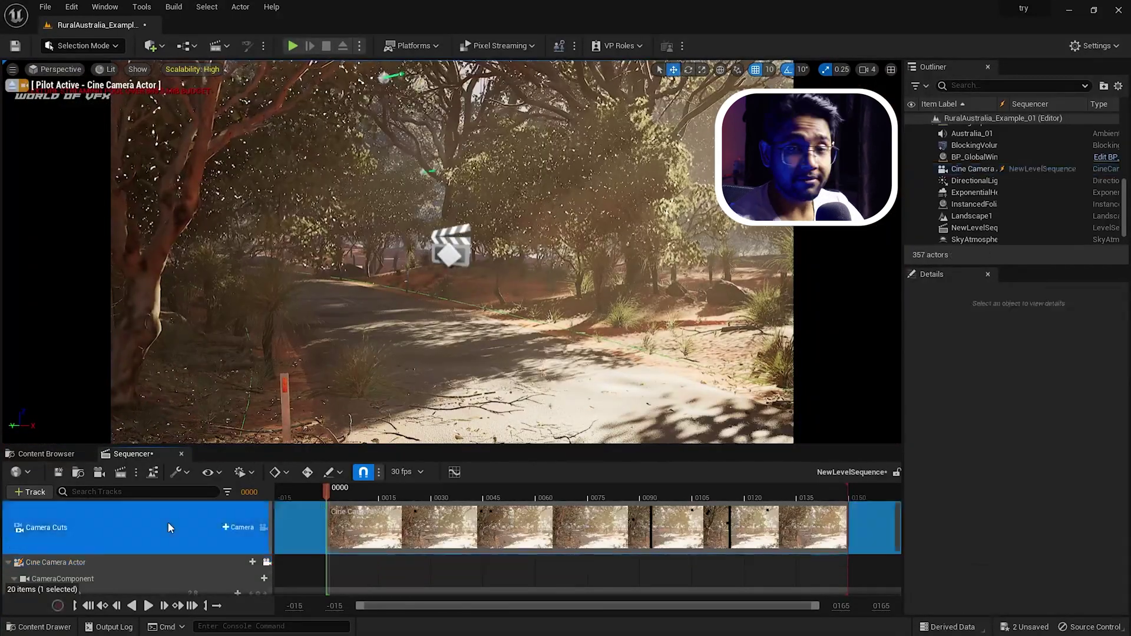
pyautogui.click(155, 566)
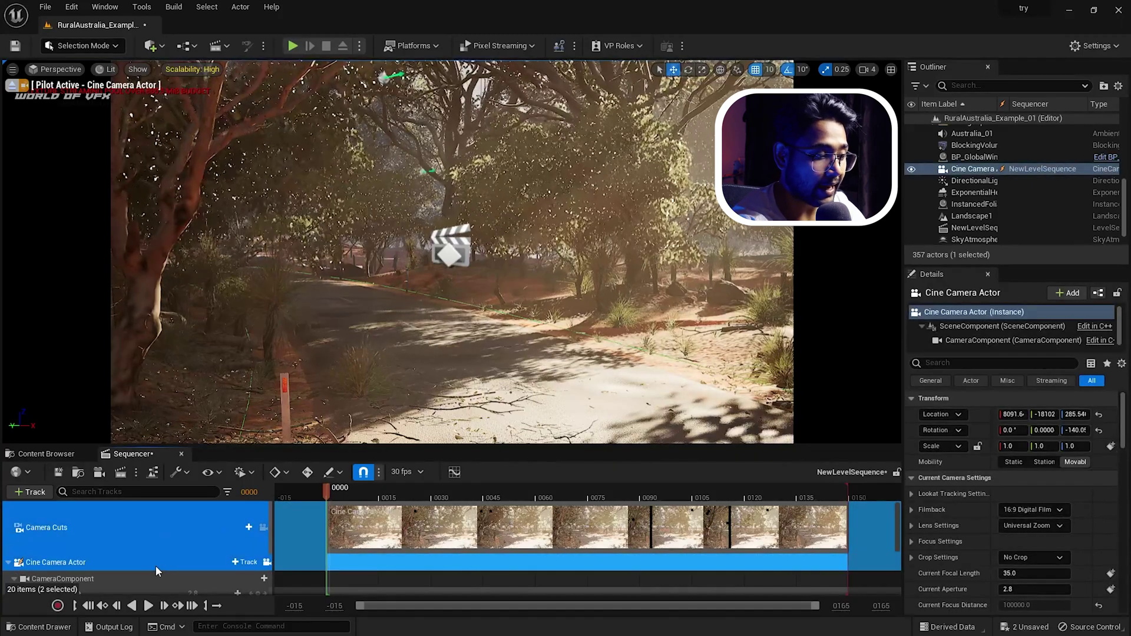
pyautogui.press('Delete')
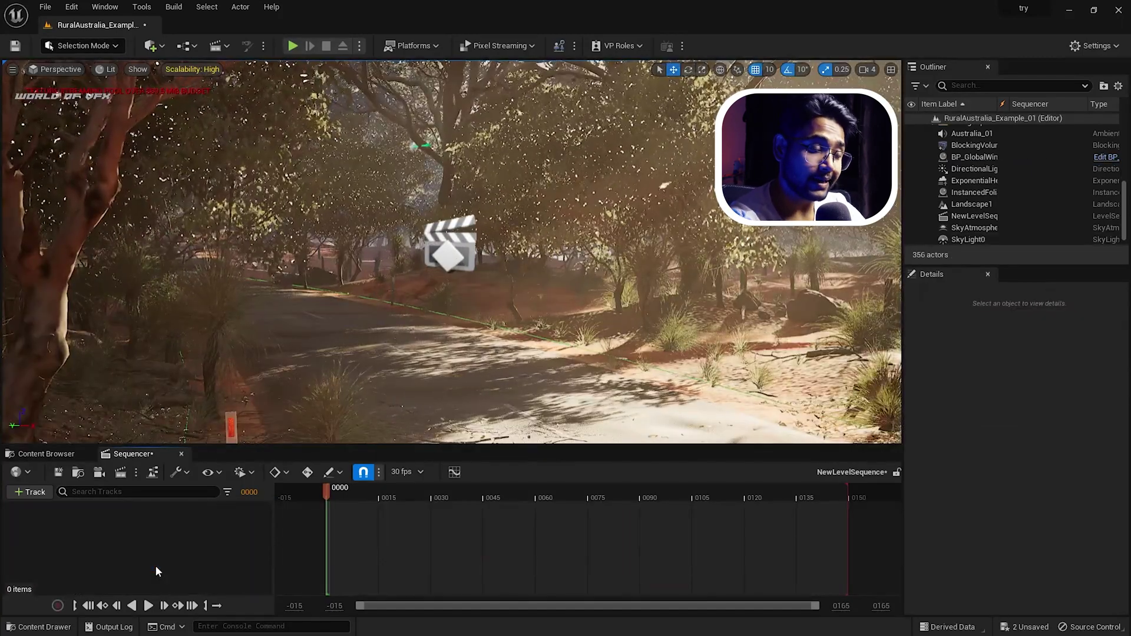
# Step: Place a Cine Camera Actor in the level and snap it to the current viewport view
pyautogui.click(162, 51)
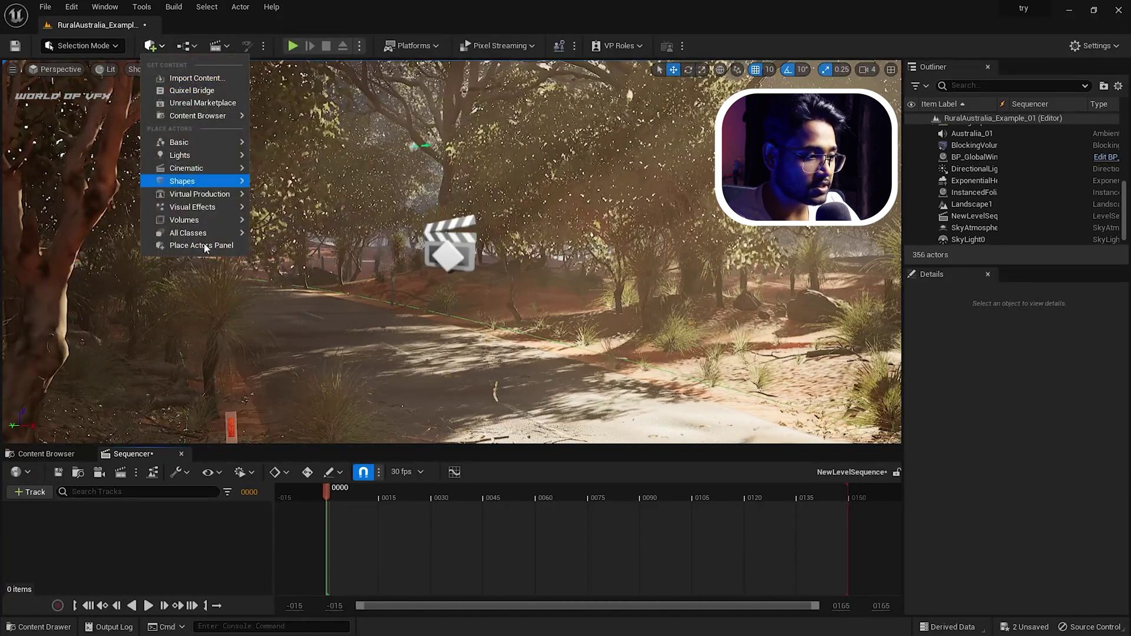
pyautogui.moveTo(202, 167)
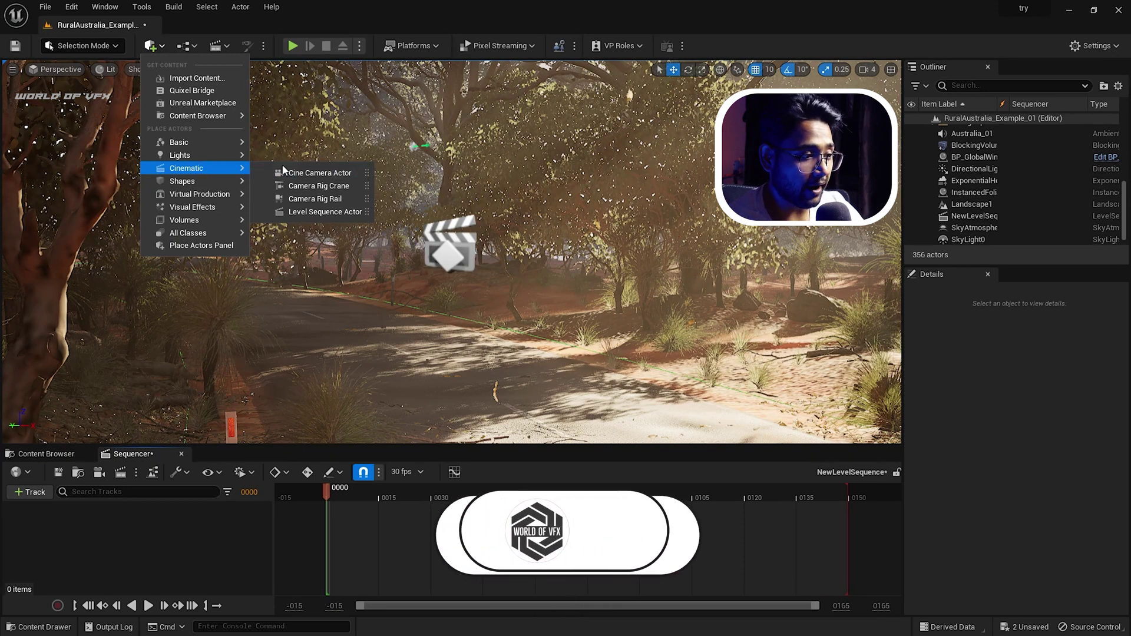
pyautogui.click(290, 172)
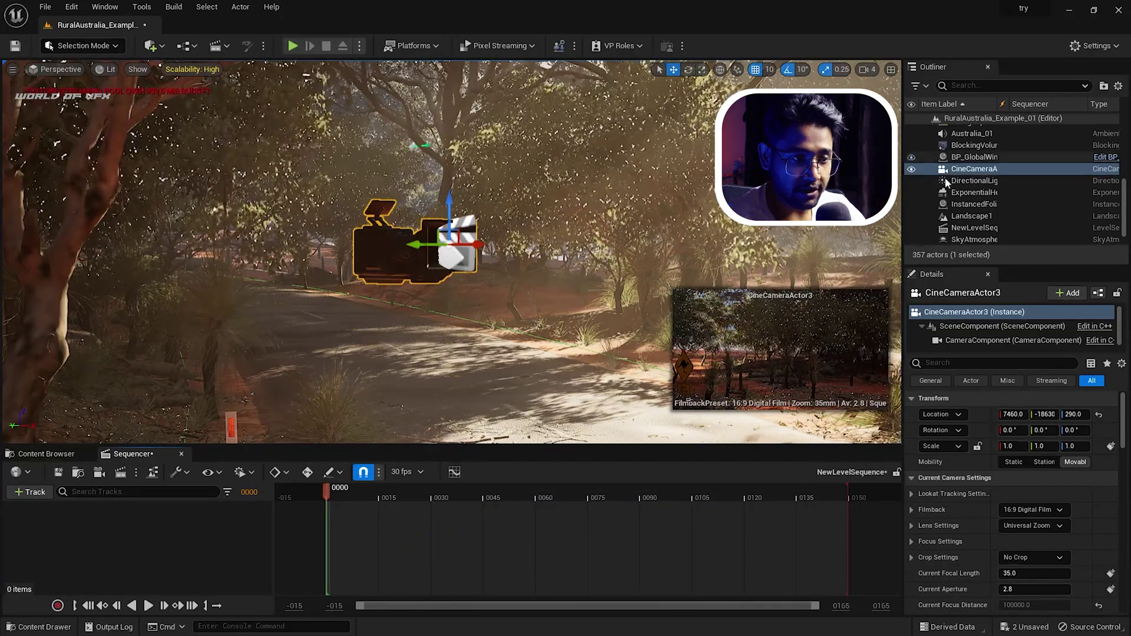
pyautogui.rightClick(965, 172)
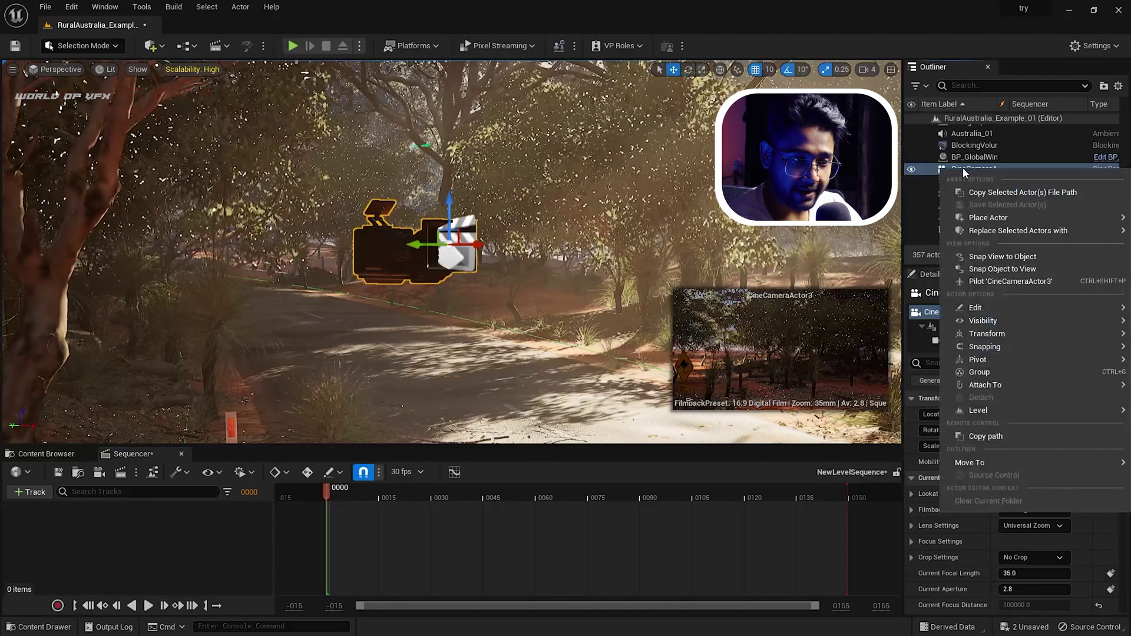
pyautogui.click(1024, 270)
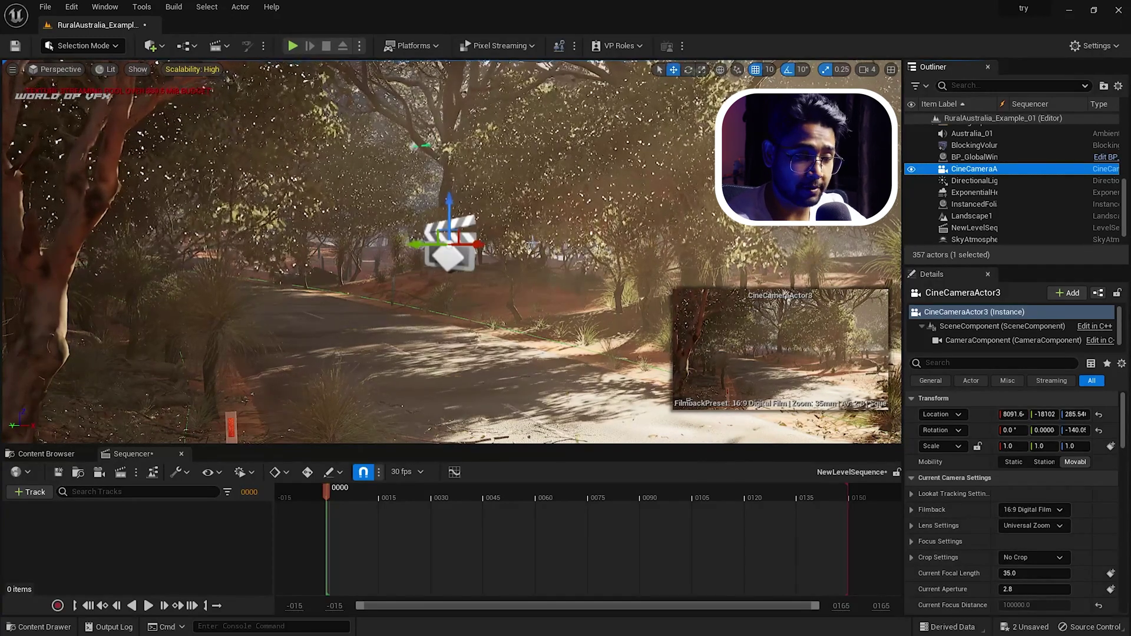
# Step: Look through the newly placed cine camera in the viewport and add that camera to the level sequence
pyautogui.click(60, 69)
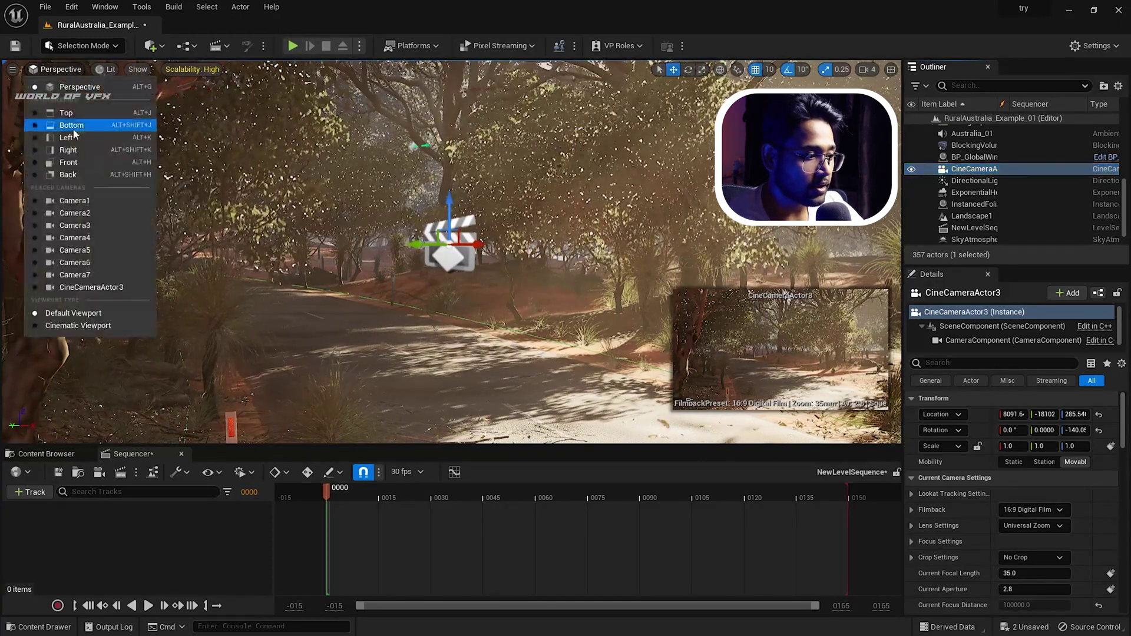
pyautogui.click(83, 288)
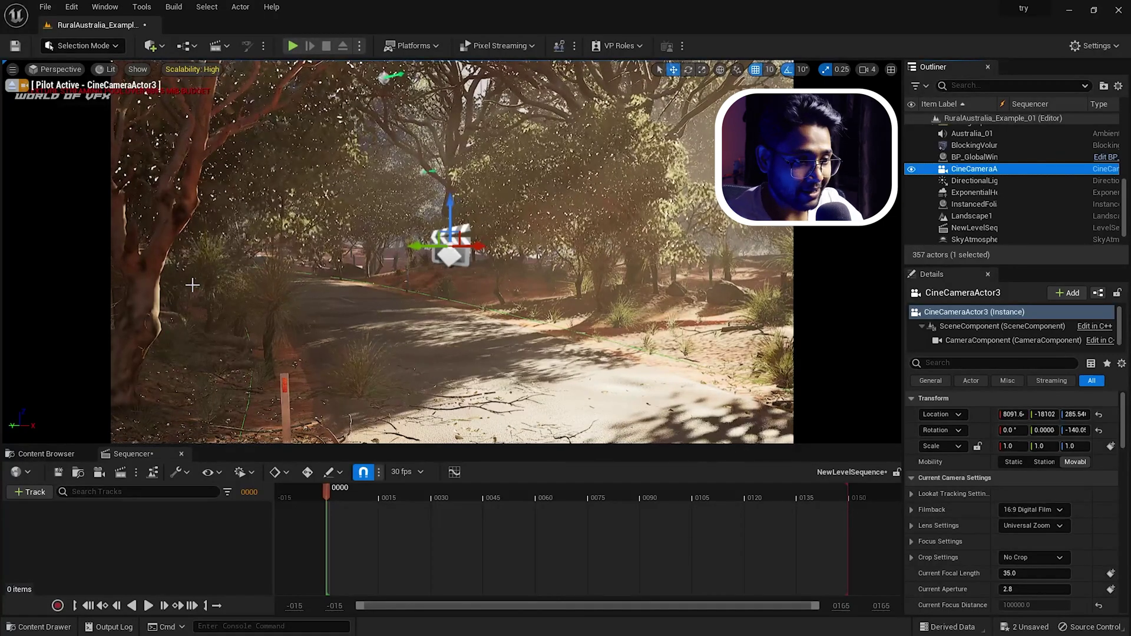
pyautogui.moveTo(975, 169); pyautogui.dragTo(677, 292)
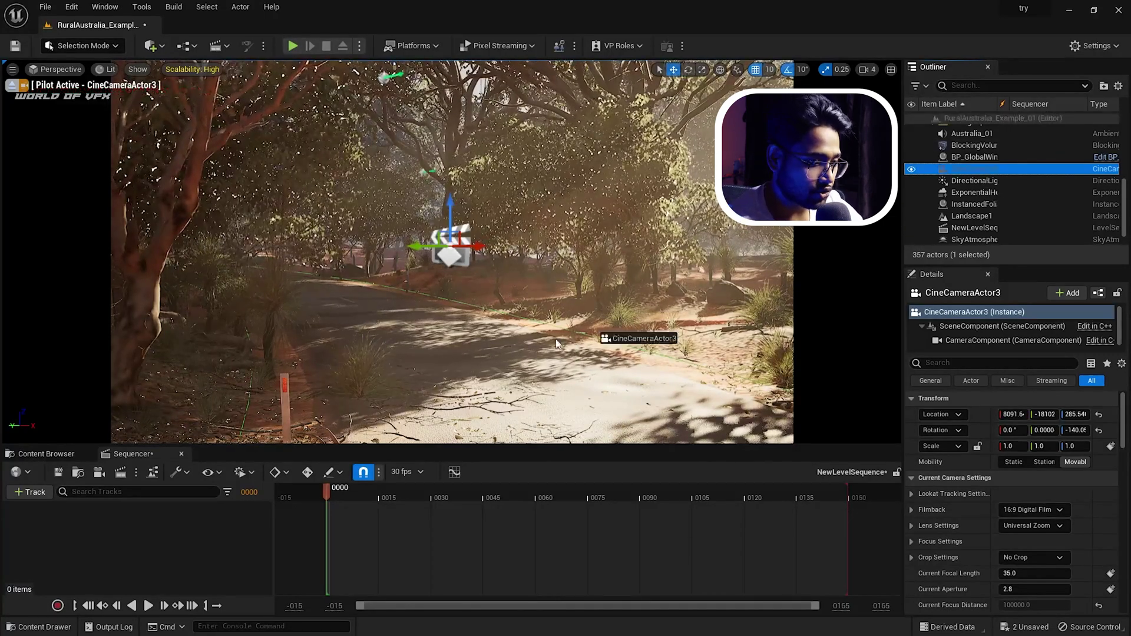
pyautogui.moveTo(334, 489); pyautogui.dragTo(336, 516)
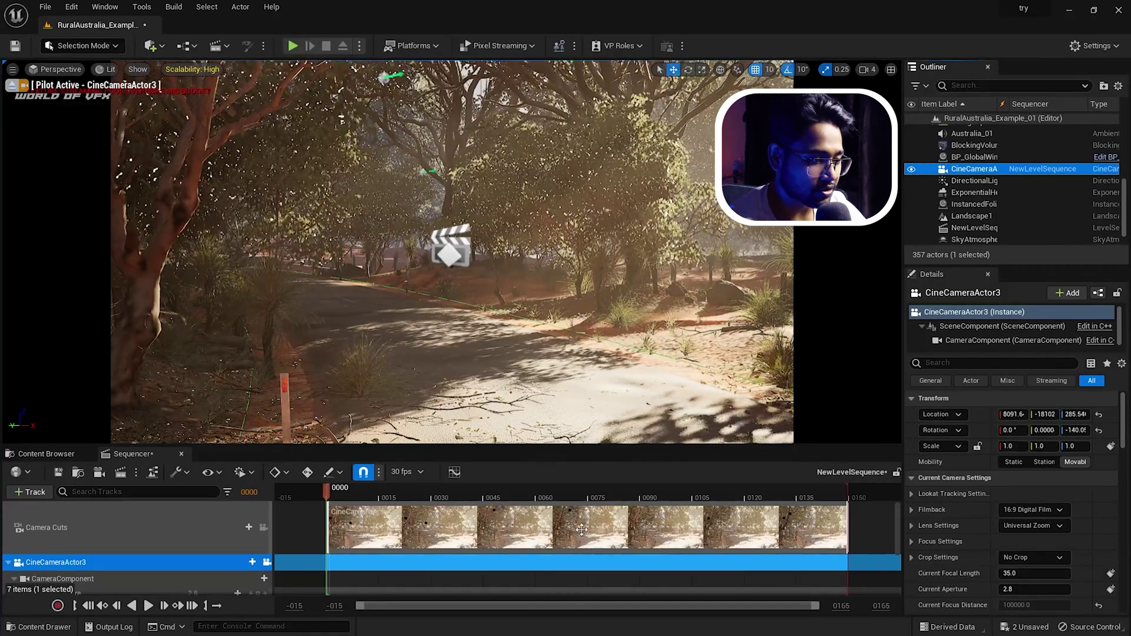
# Step: Enlarge the Sequencer area and key the cine camera's Transform at frame 0
pyautogui.moveTo(577, 446); pyautogui.dragTo(577, 417)
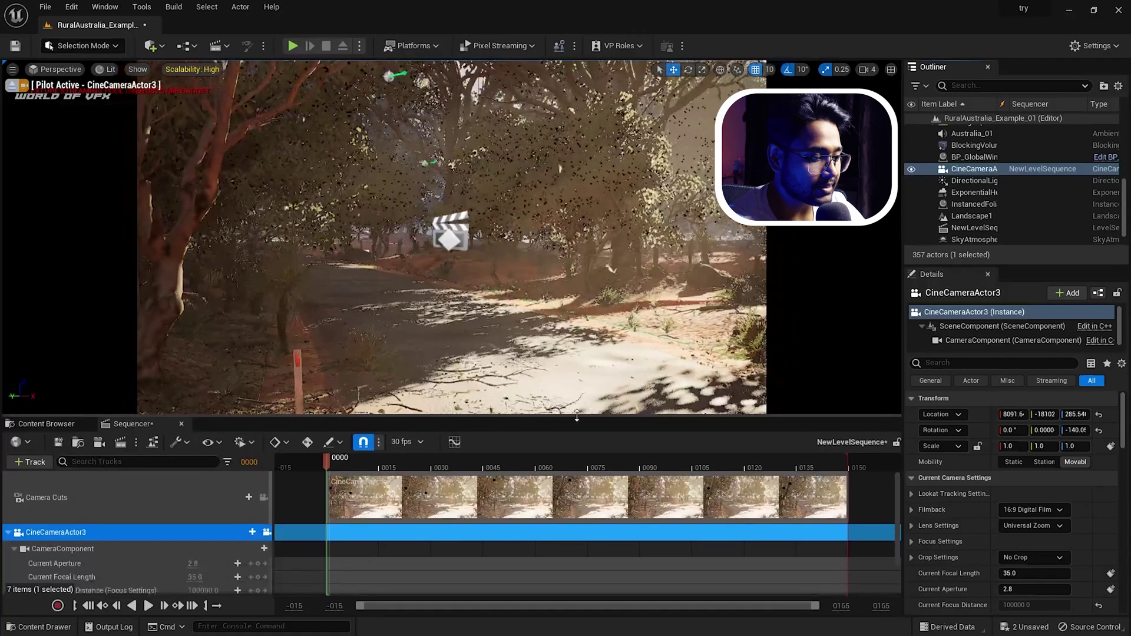
pyautogui.scroll(-2, 41, 556)
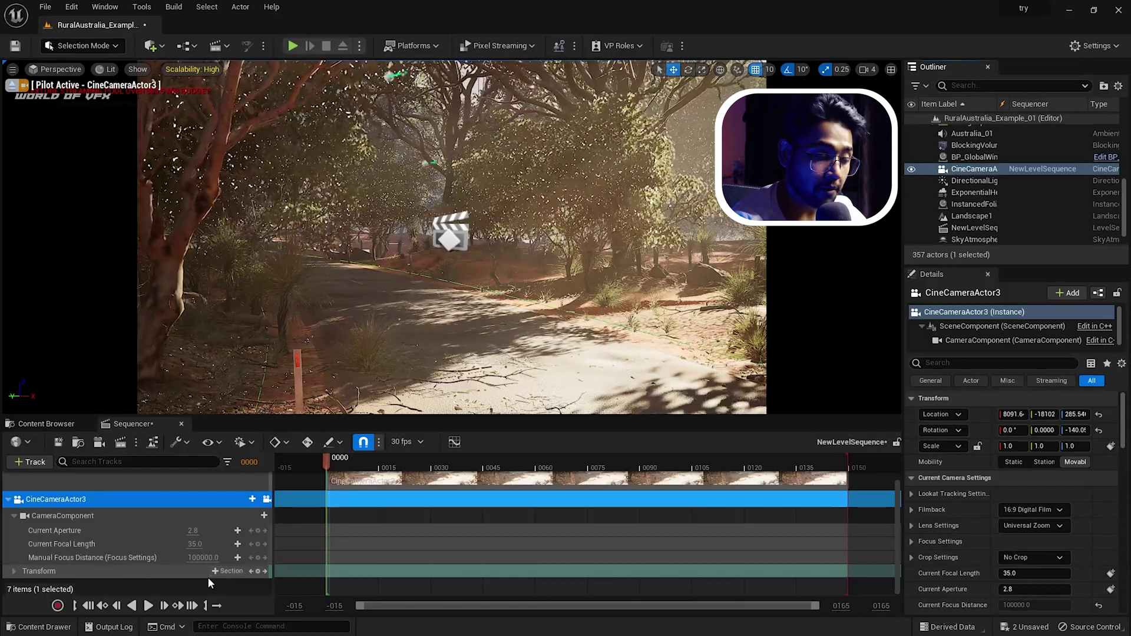
pyautogui.click(258, 572)
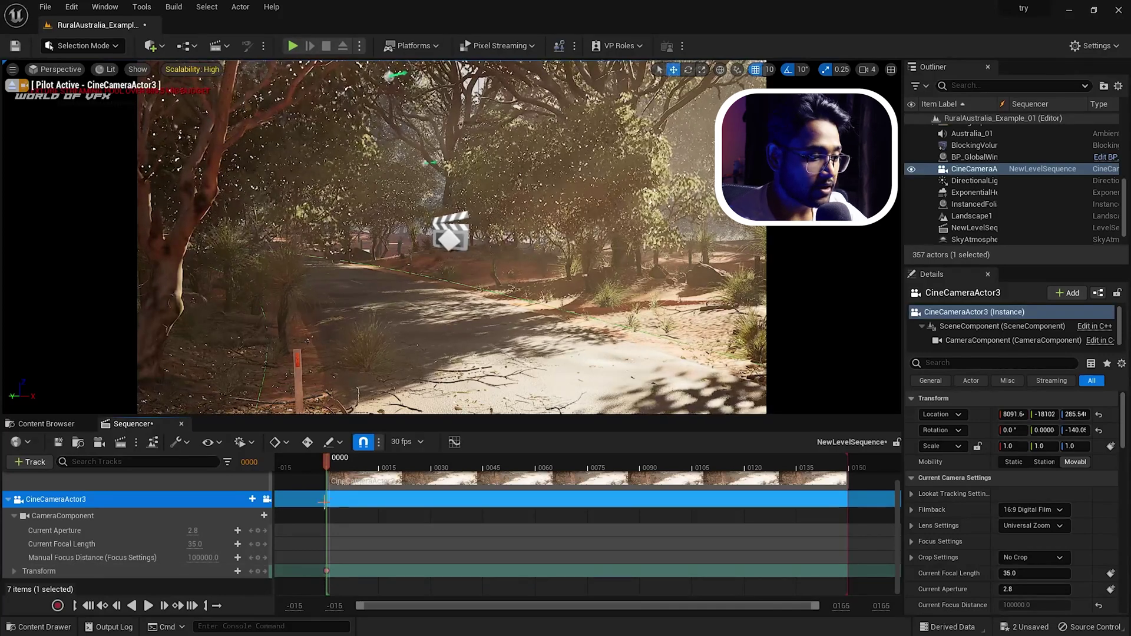
# Step: At frame 149, fly the camera forward along the road to about X 7429, Y -18657, key its Transform and play the sequence
pyautogui.click(204, 605)
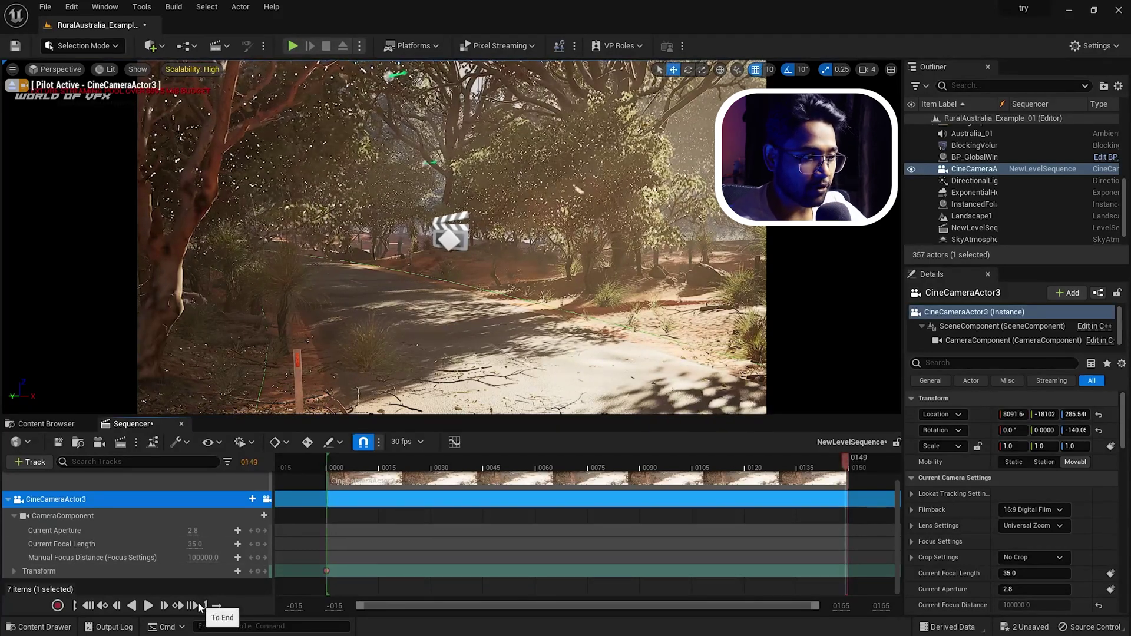
pyautogui.press('w')
pyautogui.moveTo(451, 236); pyautogui.dragTo(451, 236, button='right')
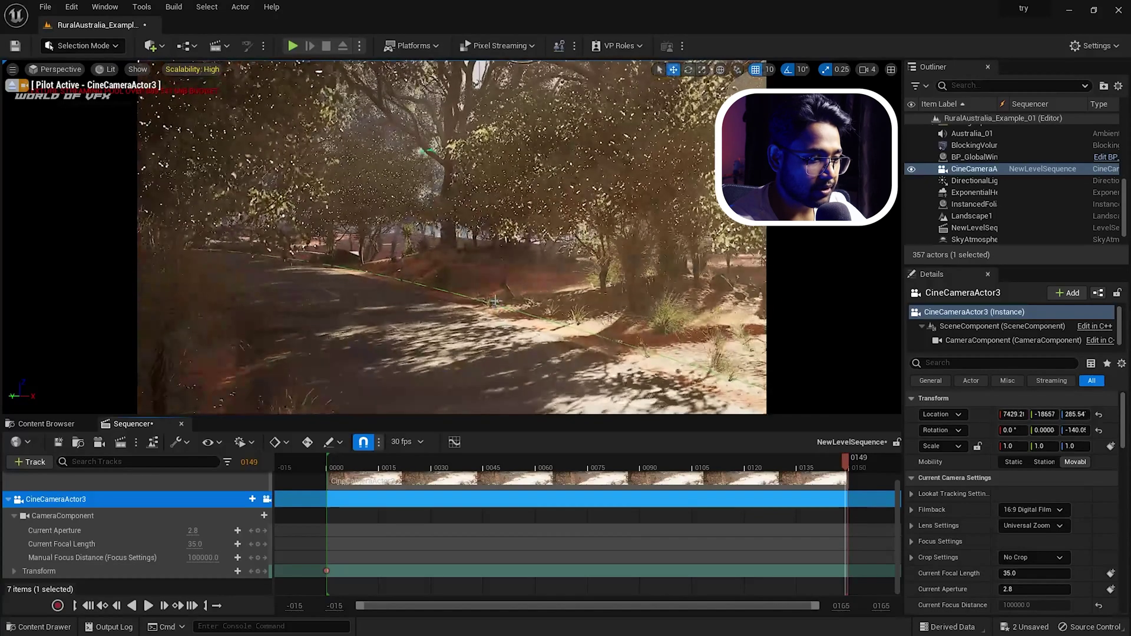
pyautogui.click(258, 571)
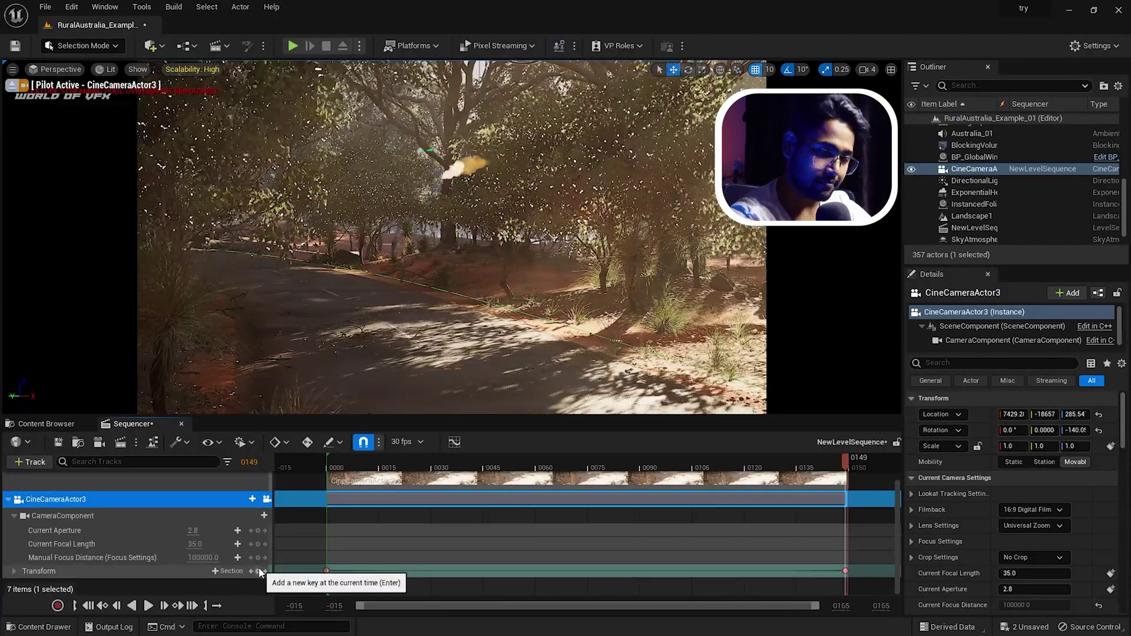
pyautogui.click(148, 605)
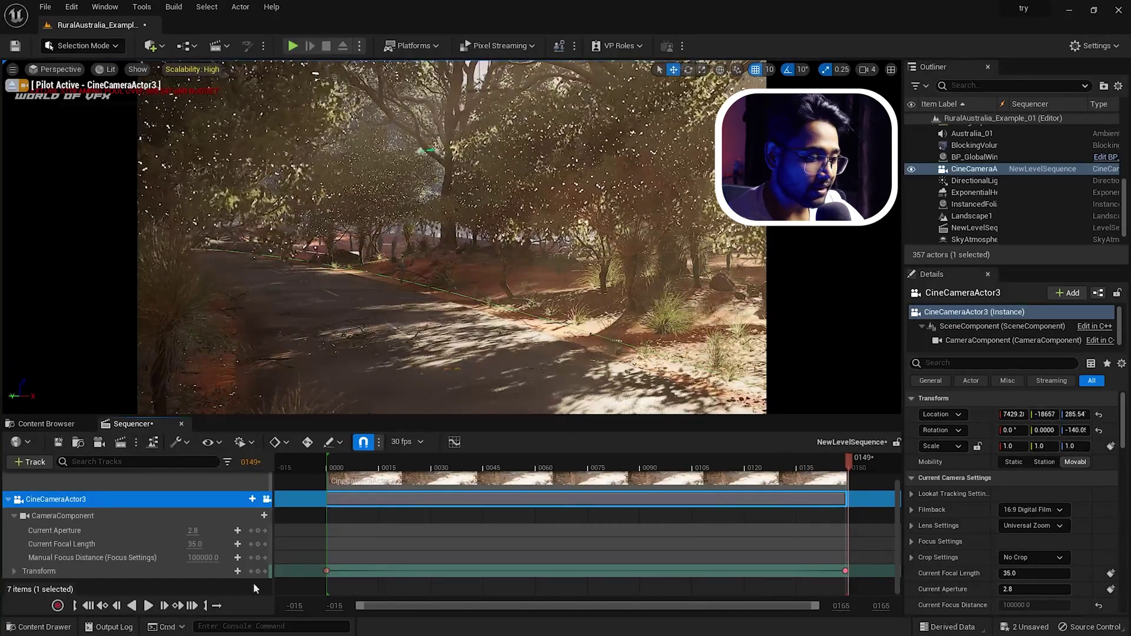
# Step: Set the interpolation of both camera Transform keys to Linear and play the sequence
pyautogui.moveTo(299, 592); pyautogui.dragTo(855, 549)
pyautogui.rightClick(845, 571)
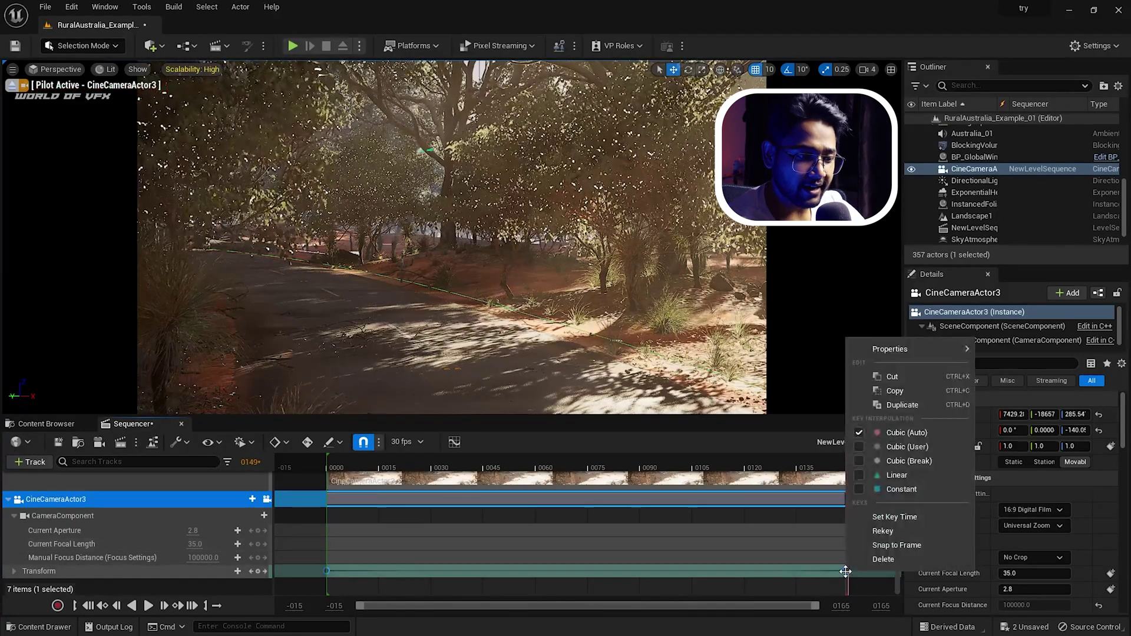
pyautogui.click(875, 475)
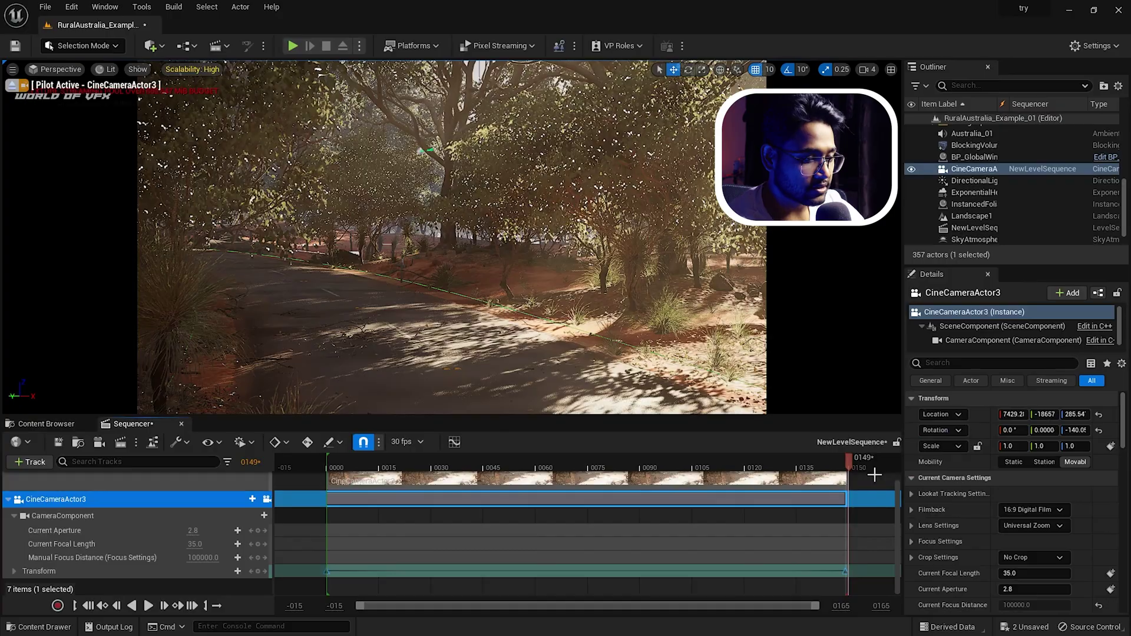
pyautogui.click(149, 605)
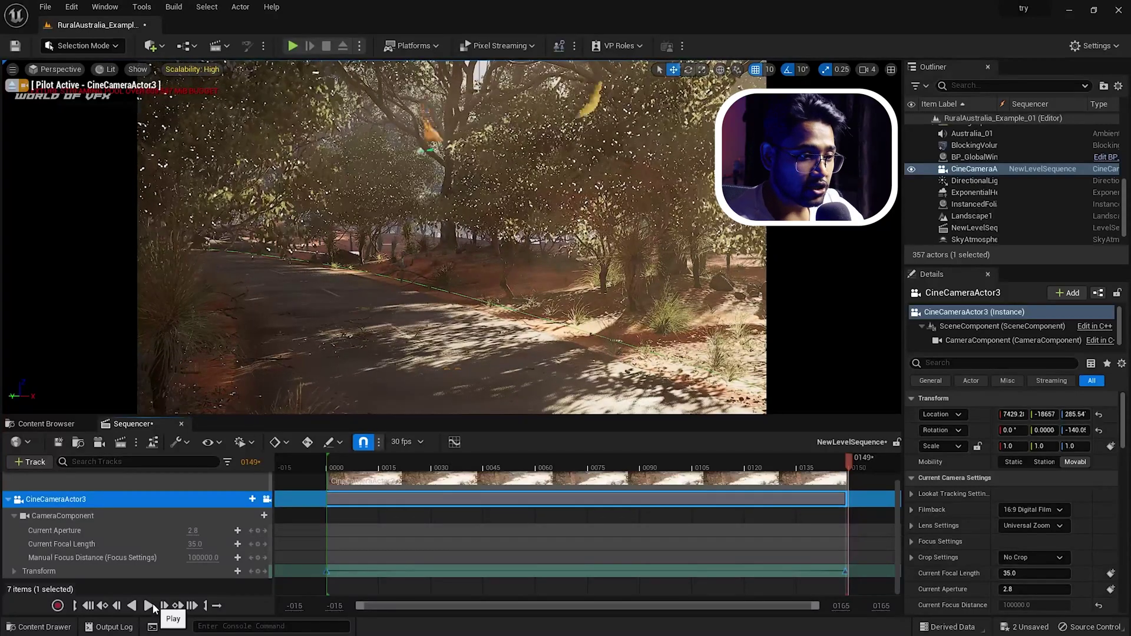
# Step: Set the cine camera's Filmback preset to 16:9 DSLR
pyautogui.scroll(-5, 960, 488)
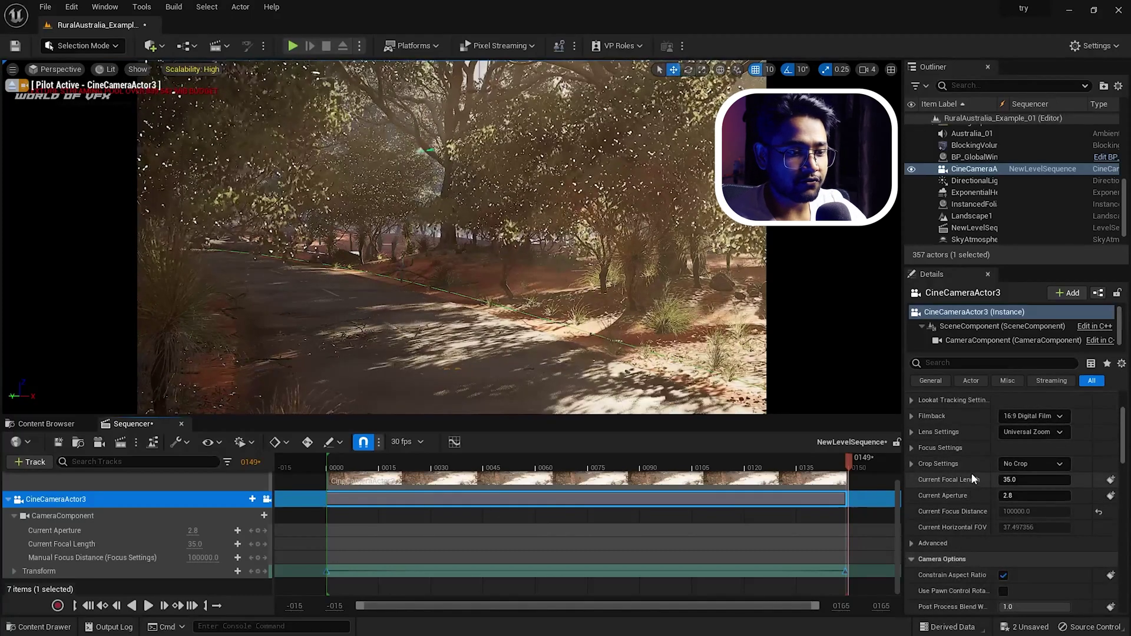
pyautogui.click(1045, 419)
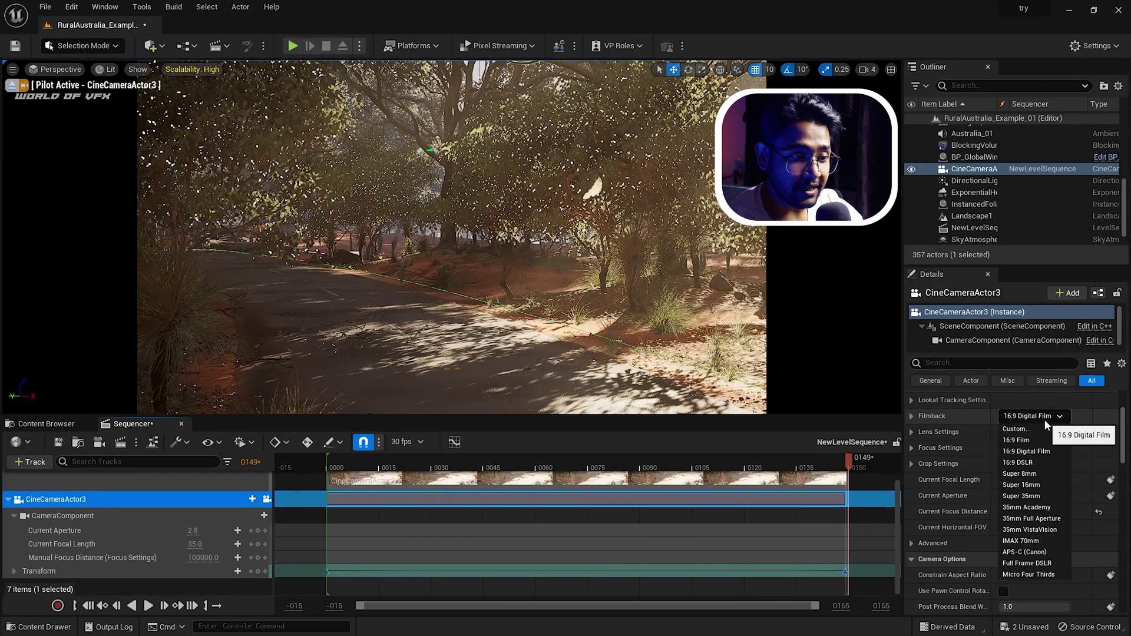
pyautogui.click(1046, 463)
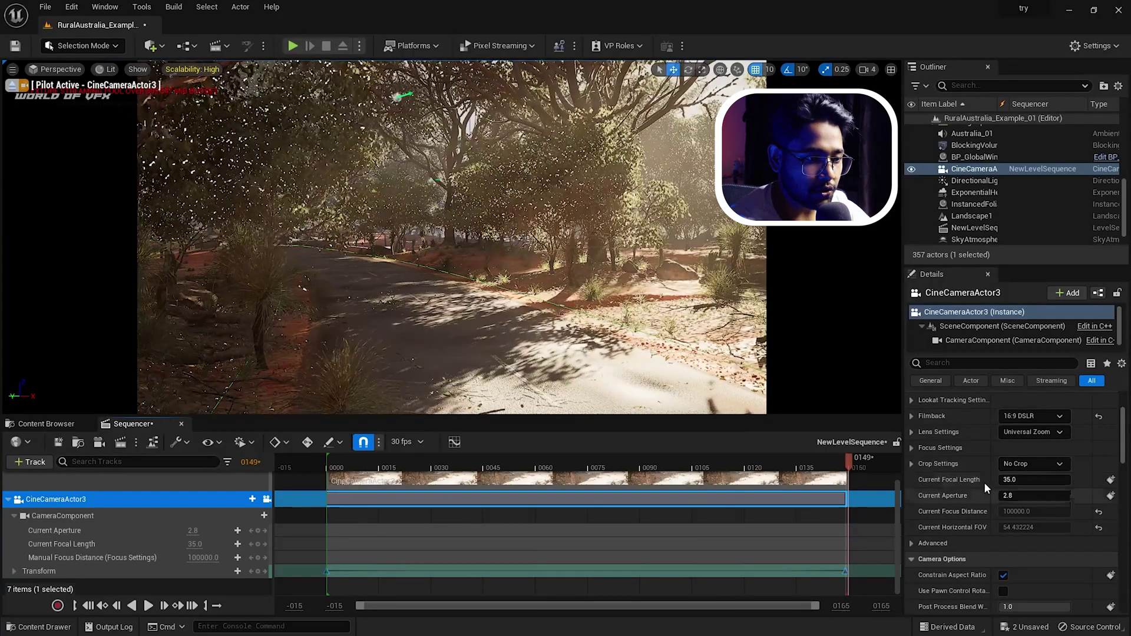
# Step: Try the 12mm Prime f/2.8 lens preset, set the cine camera's Lens Settings to 30mm Prime f/1.4 and return the sequence to frame 0
pyautogui.click(1025, 435)
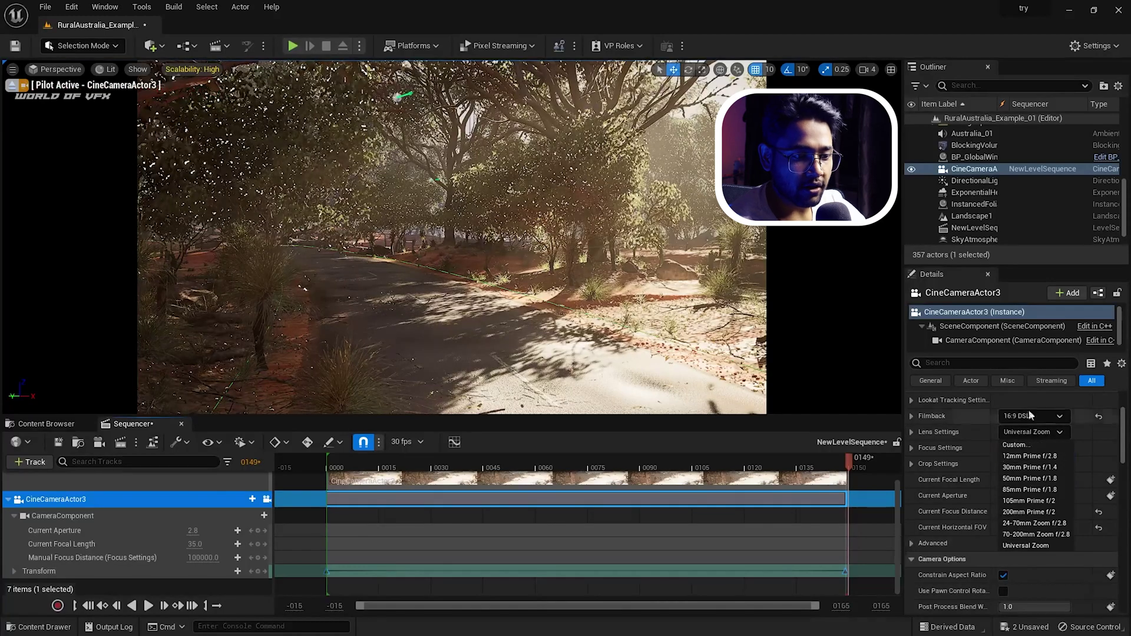
pyautogui.click(1040, 458)
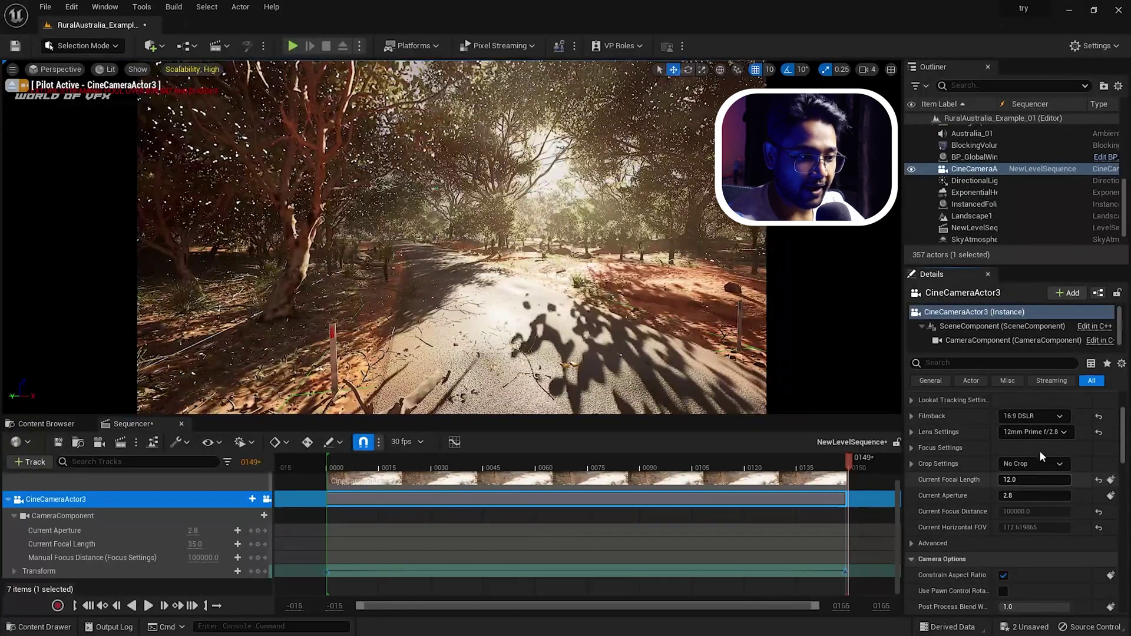
pyautogui.click(1036, 432)
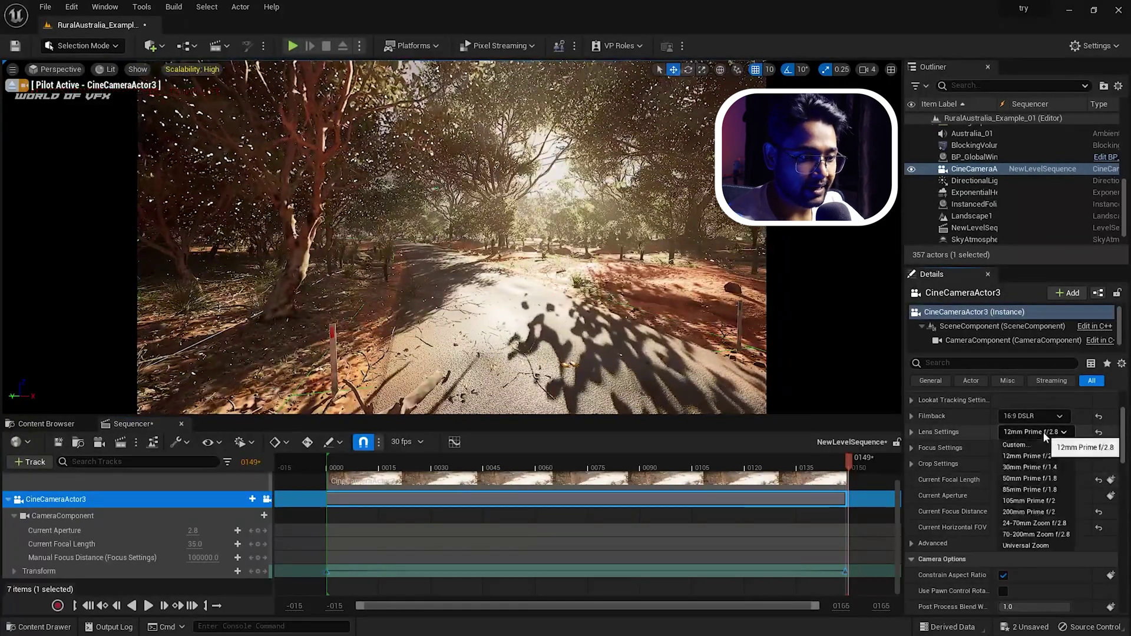
pyautogui.click(1037, 468)
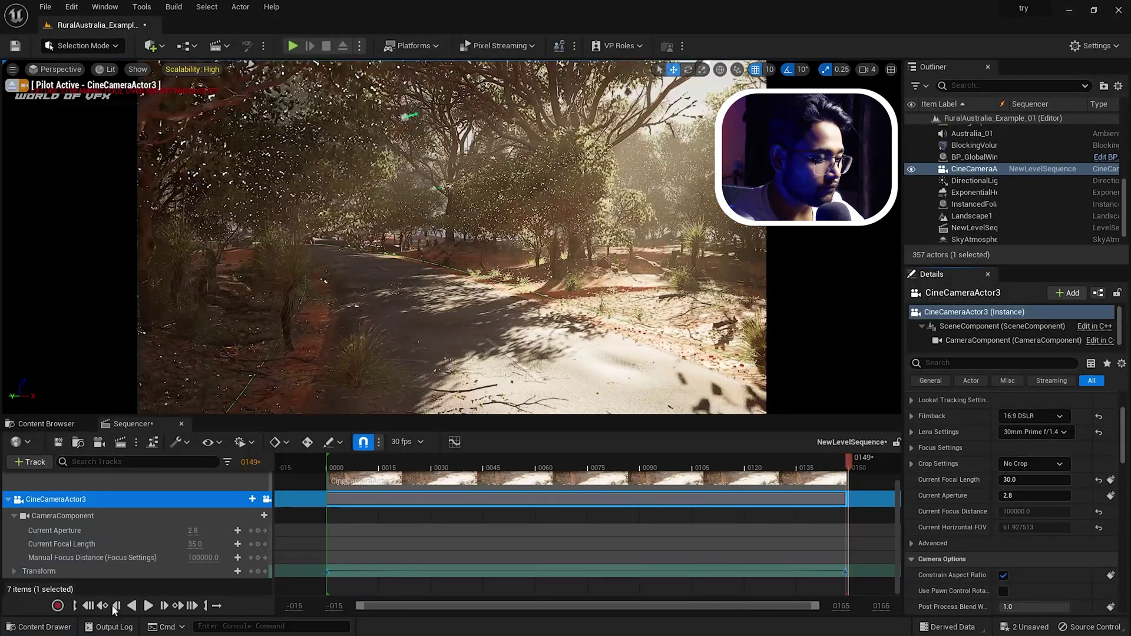
pyautogui.click(87, 606)
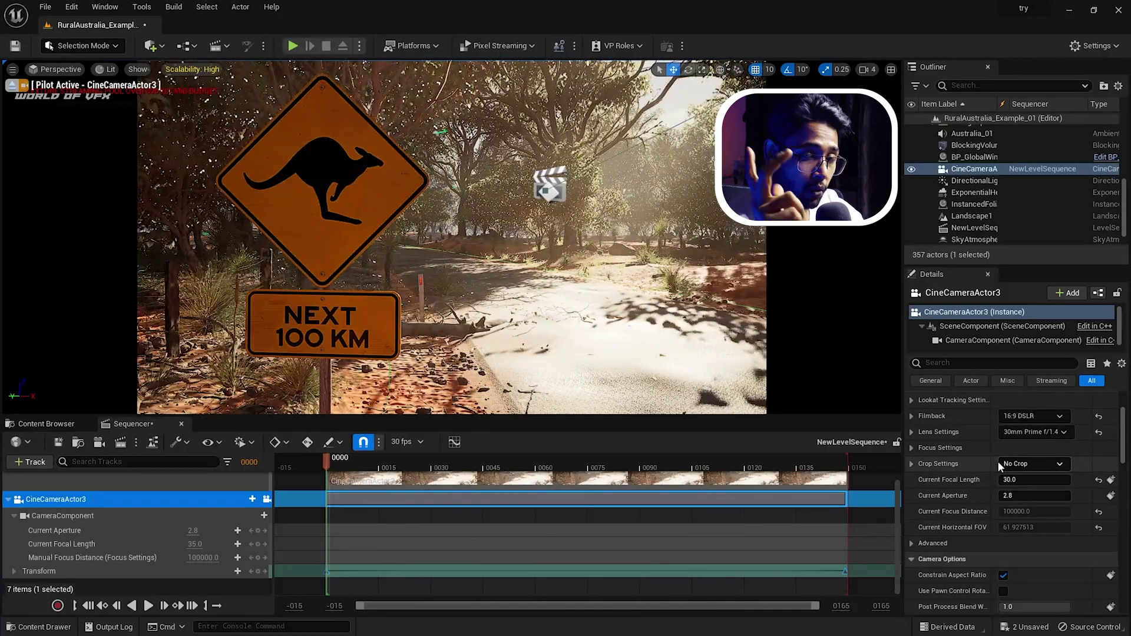
# Step: In the camera's Focus Settings, check the focus methods, keep Manual and set the Manual Focus Distance to about 319.6 cm
pyautogui.scroll(-1, 947, 504)
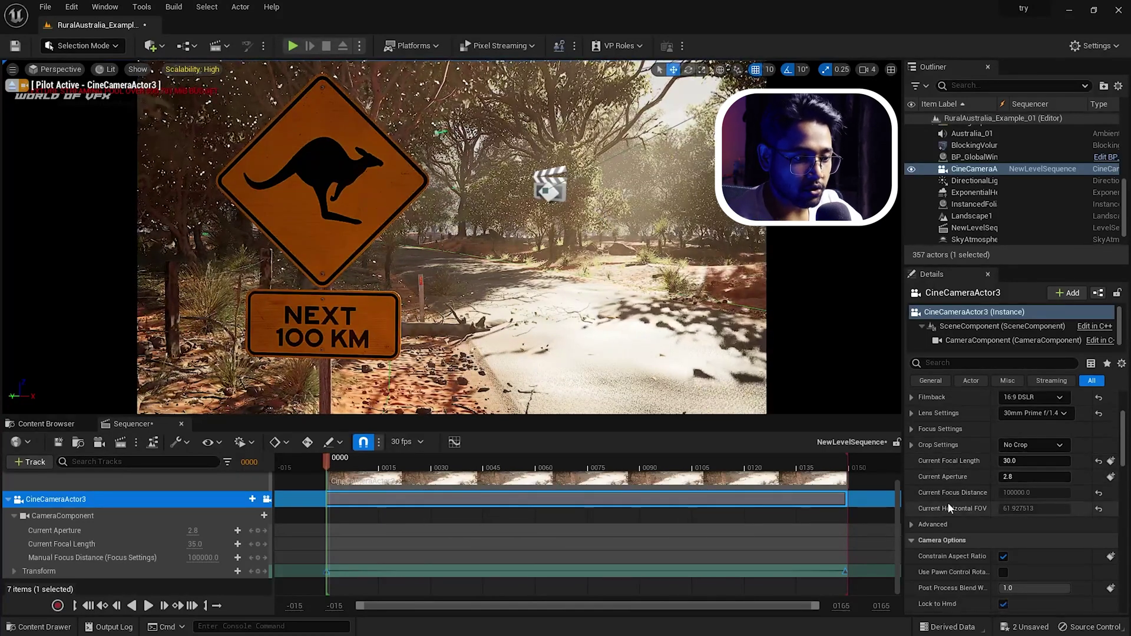
pyautogui.click(912, 429)
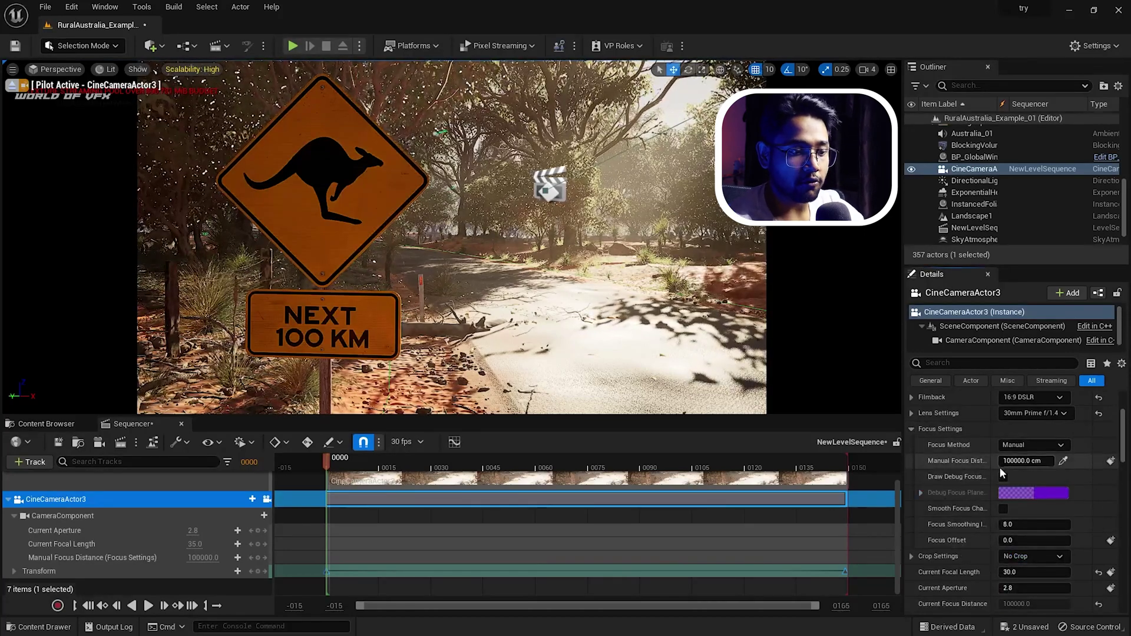
pyautogui.click(1015, 446)
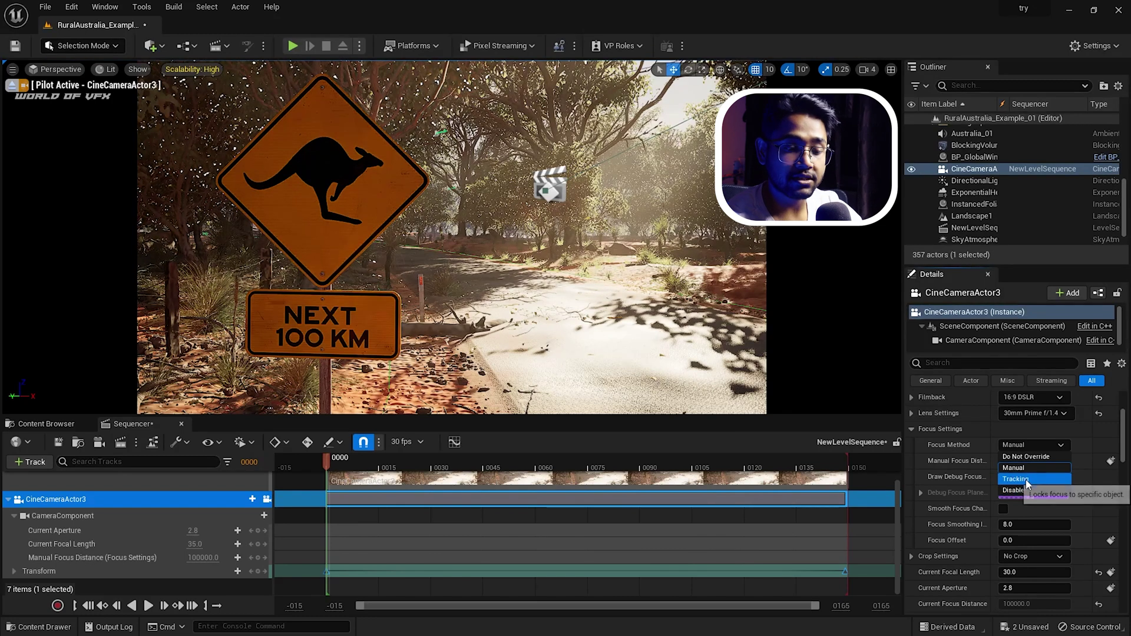
pyautogui.click(1034, 422)
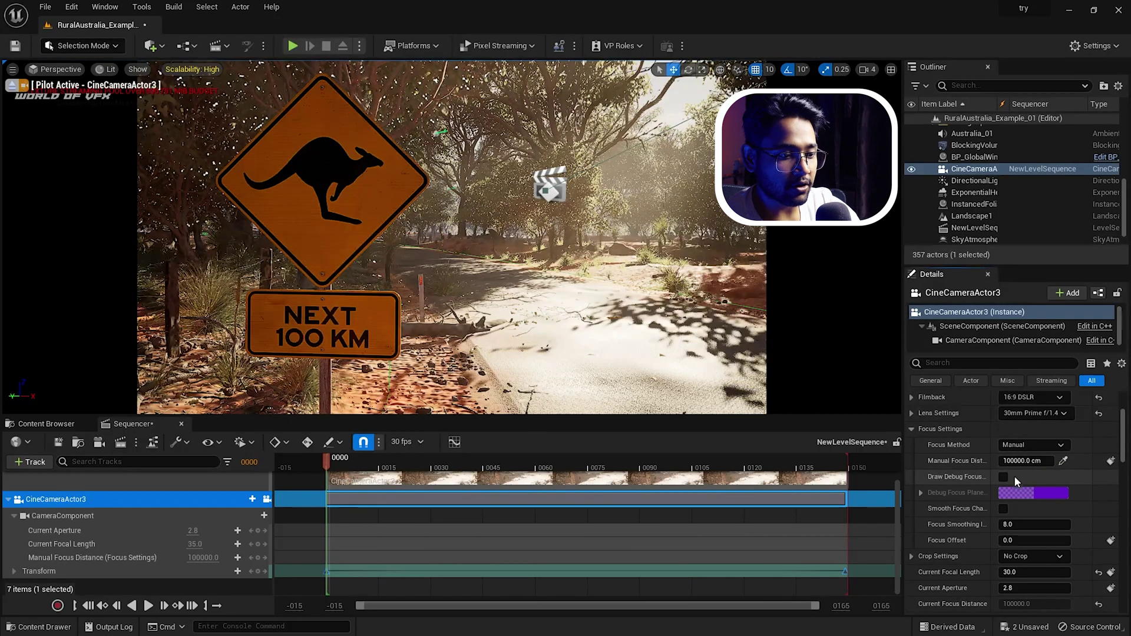
pyautogui.moveTo(1023, 462)
pyautogui.mouseDown()
pyautogui.moveTo(996, 461)
pyautogui.moveTo(1025, 459)
pyautogui.mouseUp()
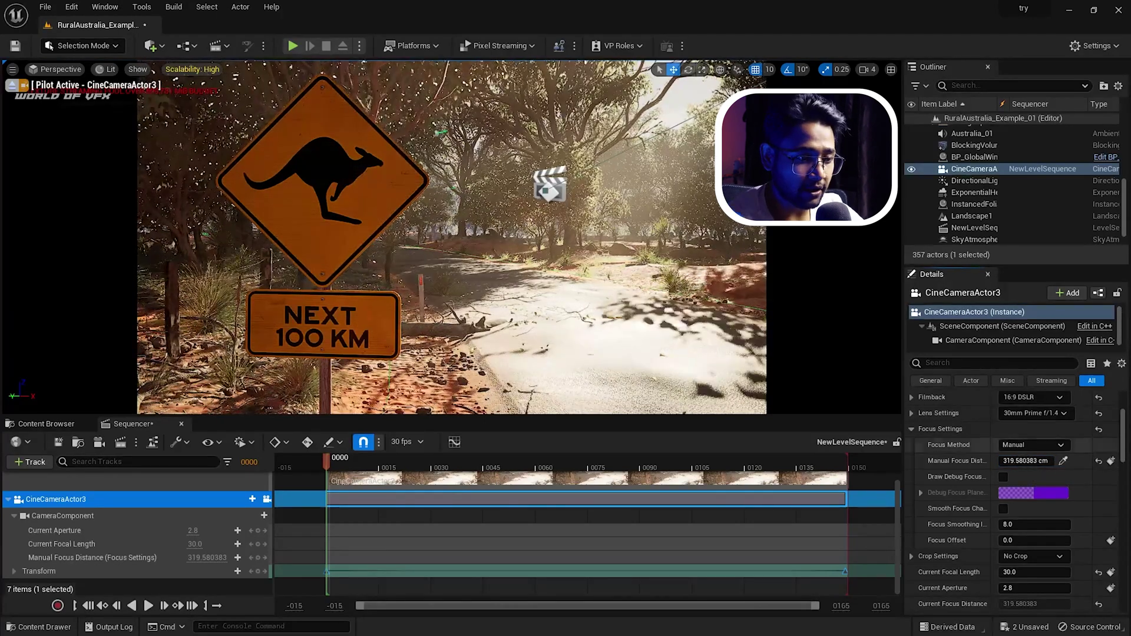
# Step: Preview the focus with Draw Debug Focus Plane while setting the Manual Focus Distance to about 39.8 cm, and turn the debug plane off
pyautogui.click(1004, 476)
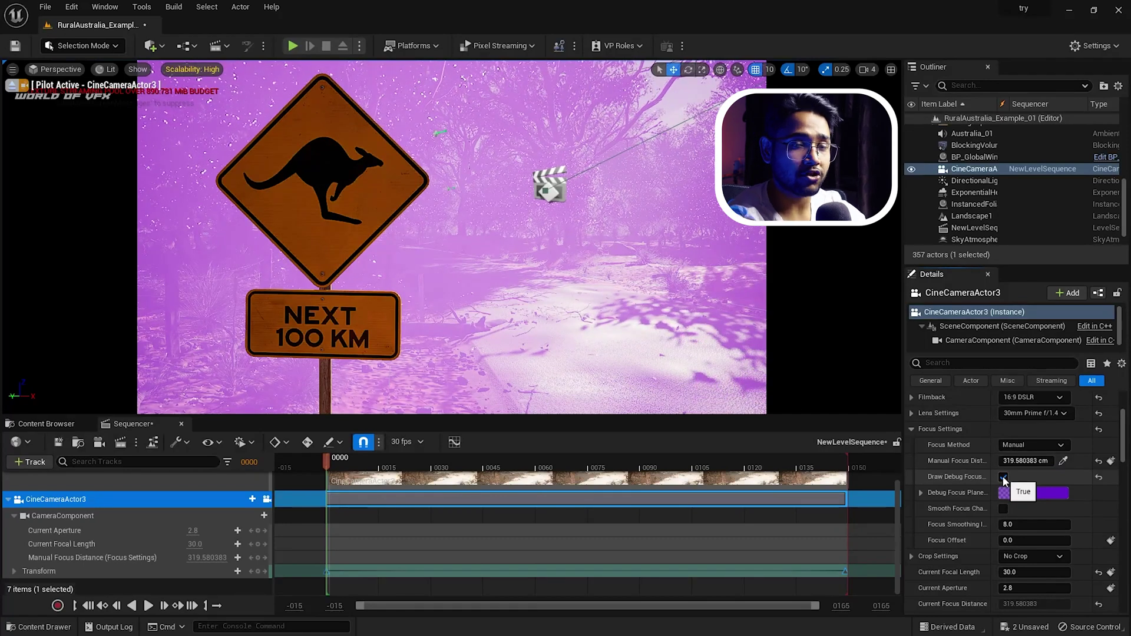
pyautogui.moveTo(1025, 461)
pyautogui.mouseDown()
pyautogui.moveTo(1001, 461)
pyautogui.moveTo(1043, 460)
pyautogui.mouseUp()
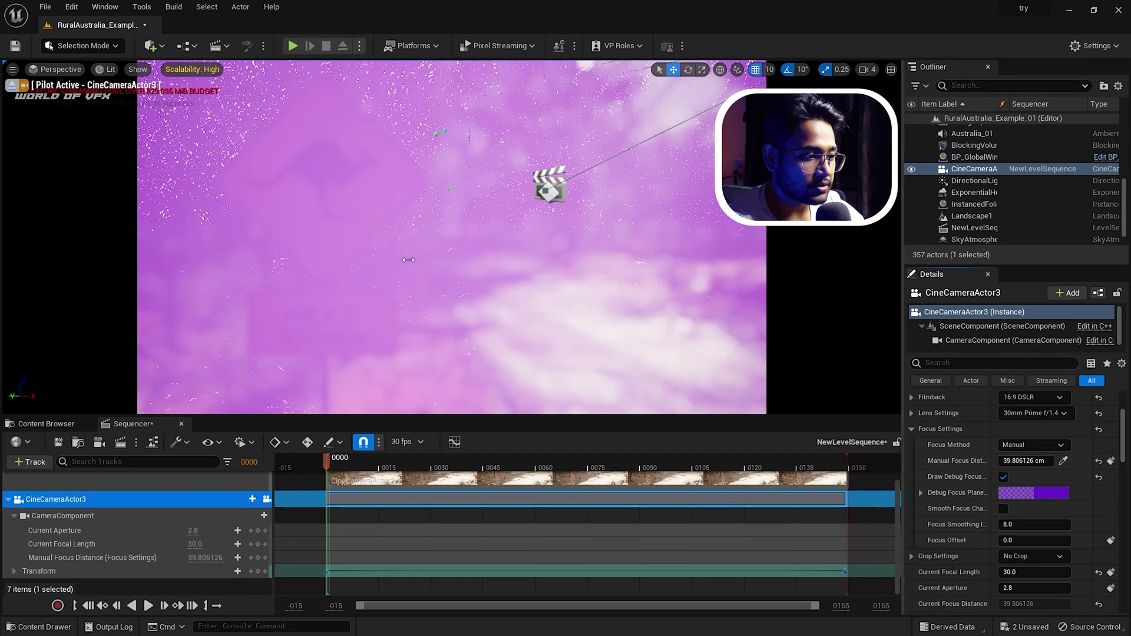
pyautogui.click(1003, 476)
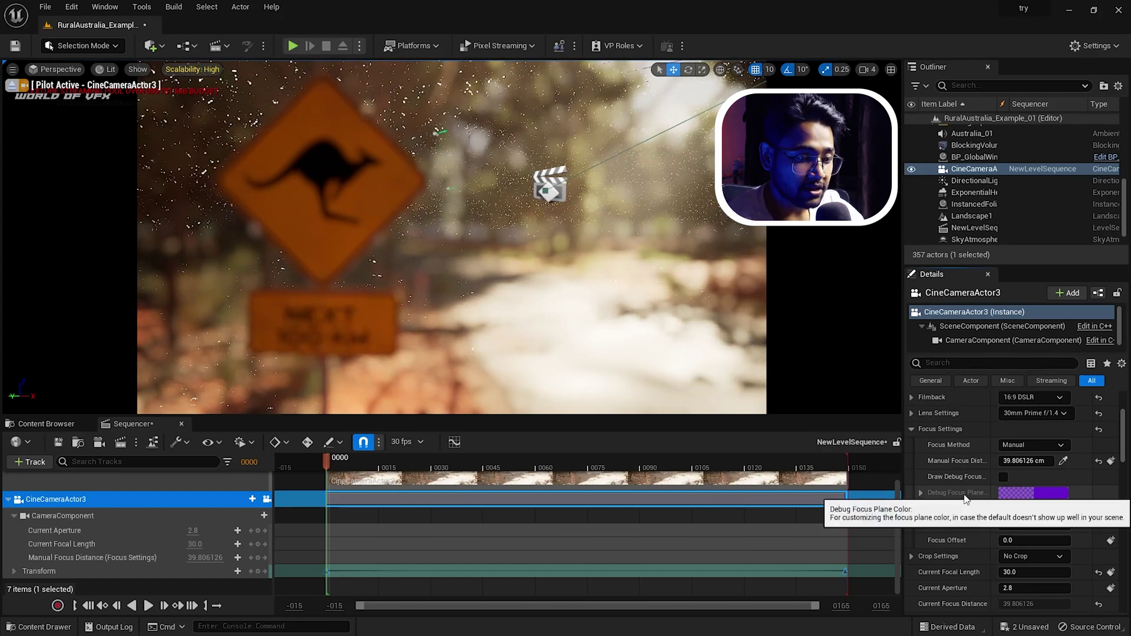
# Step: Set the Current Aperture to 1.4 and the Manual Focus Distance by sampling the kangaroo sign and adjusting it to about 107.3 cm
pyautogui.click(1018, 589)
pyautogui.write('1.4')
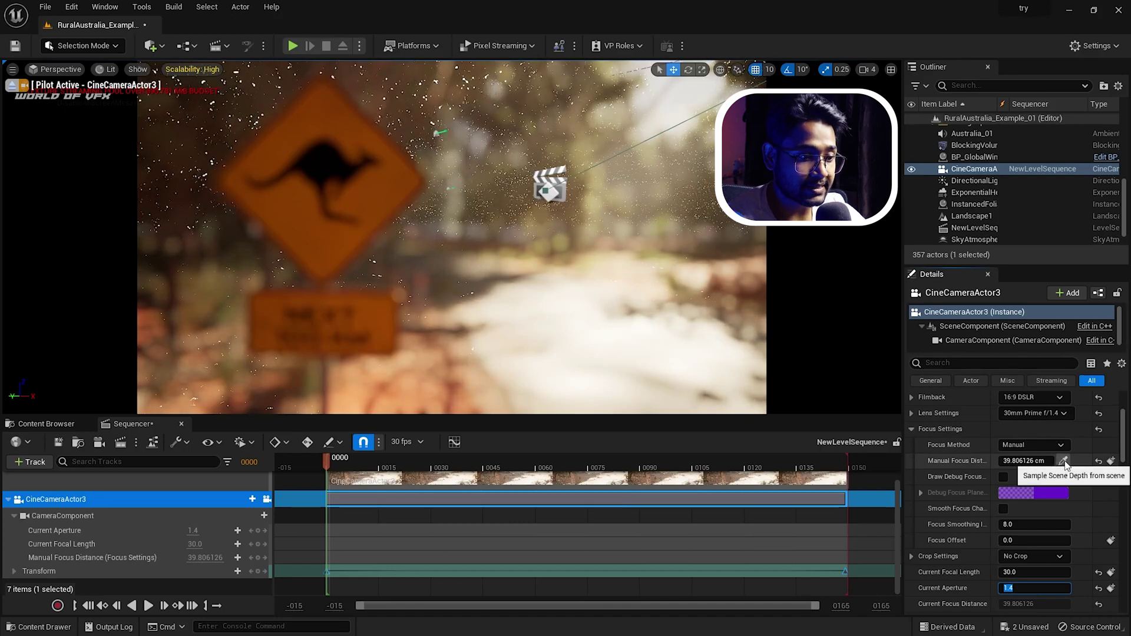
pyautogui.click(1060, 465)
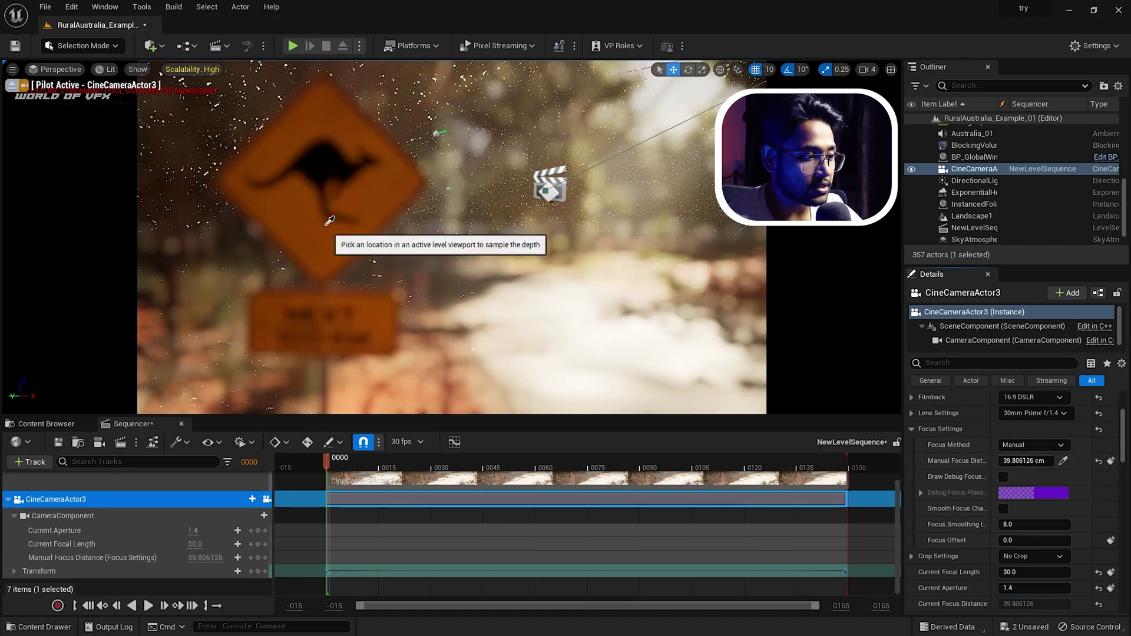
pyautogui.click(325, 227)
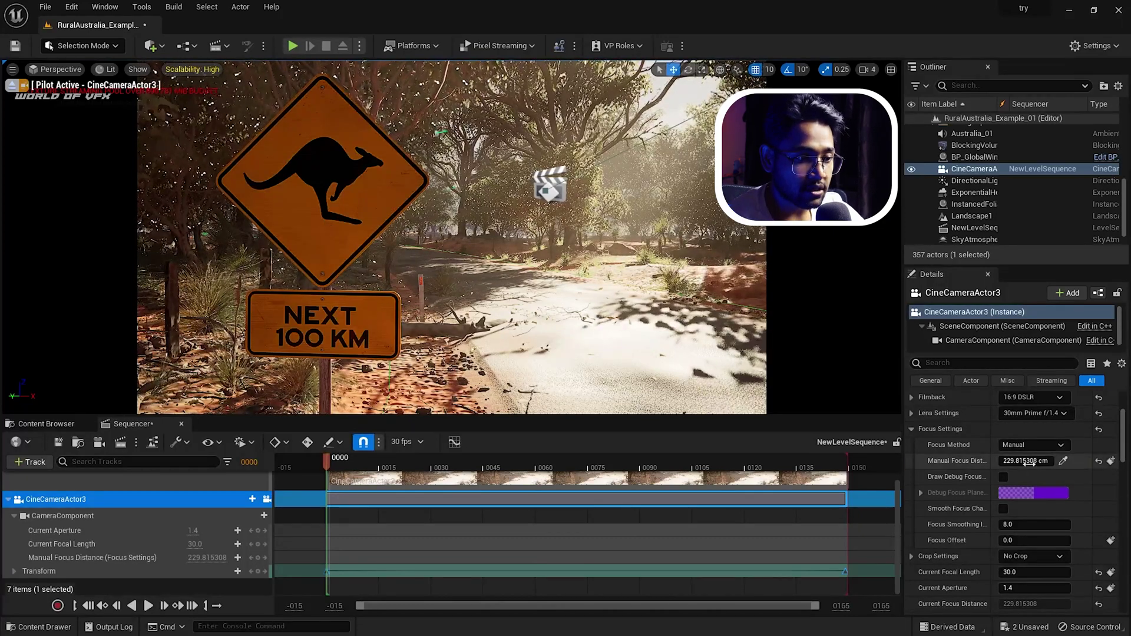
pyautogui.moveTo(1028, 461); pyautogui.dragTo(1009, 461)
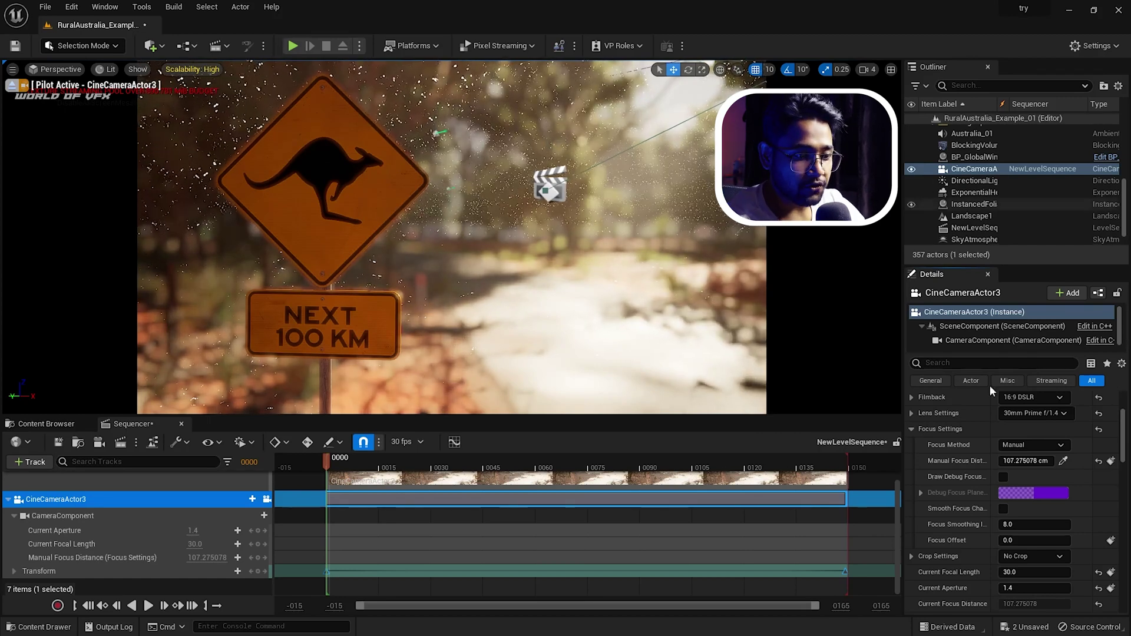
# Step: Try the Bloom Method and Intensity overrides in the camera's Lens post process with an intensity of 8, and disable both overrides again
pyautogui.scroll(-3, 966, 447)
pyautogui.scroll(-2, 966, 449)
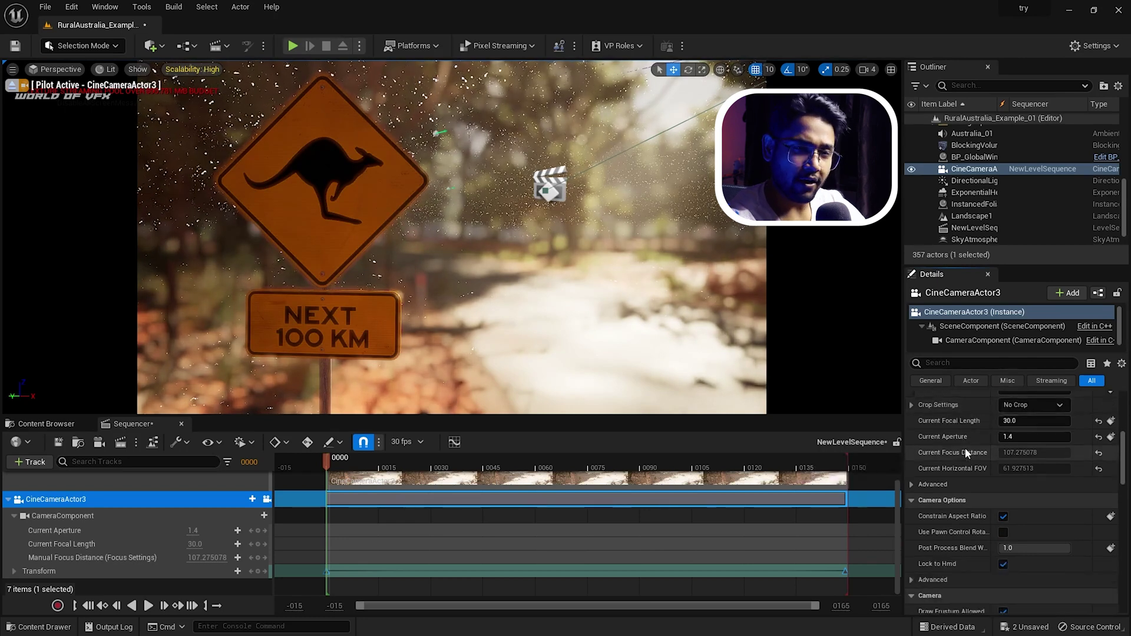
pyautogui.scroll(-6, 965, 447)
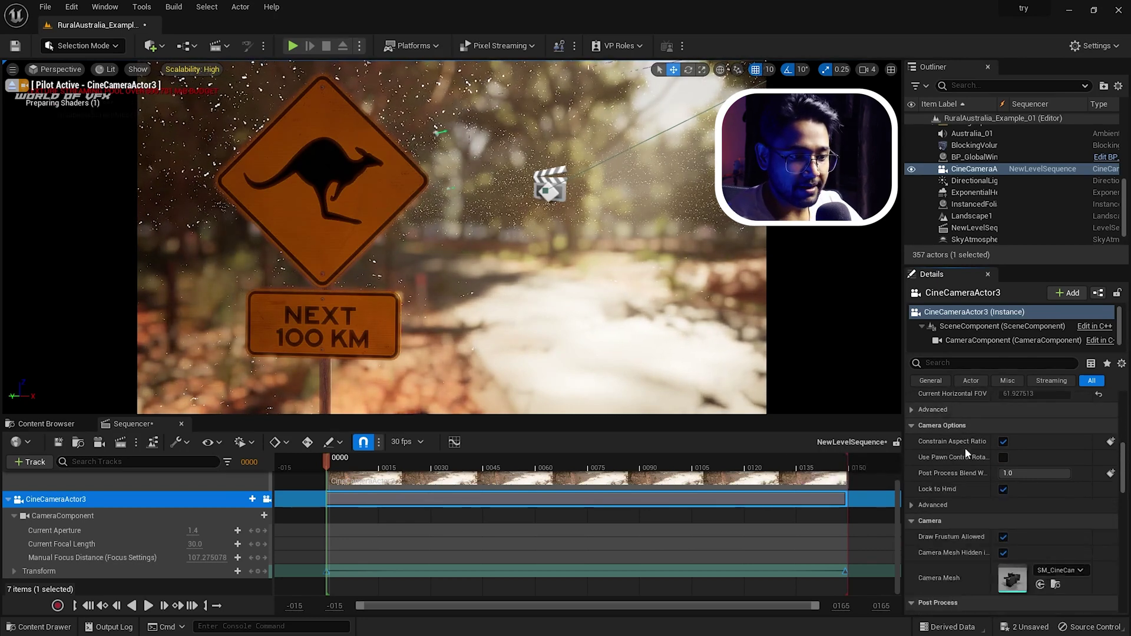
pyautogui.scroll(-3, 962, 463)
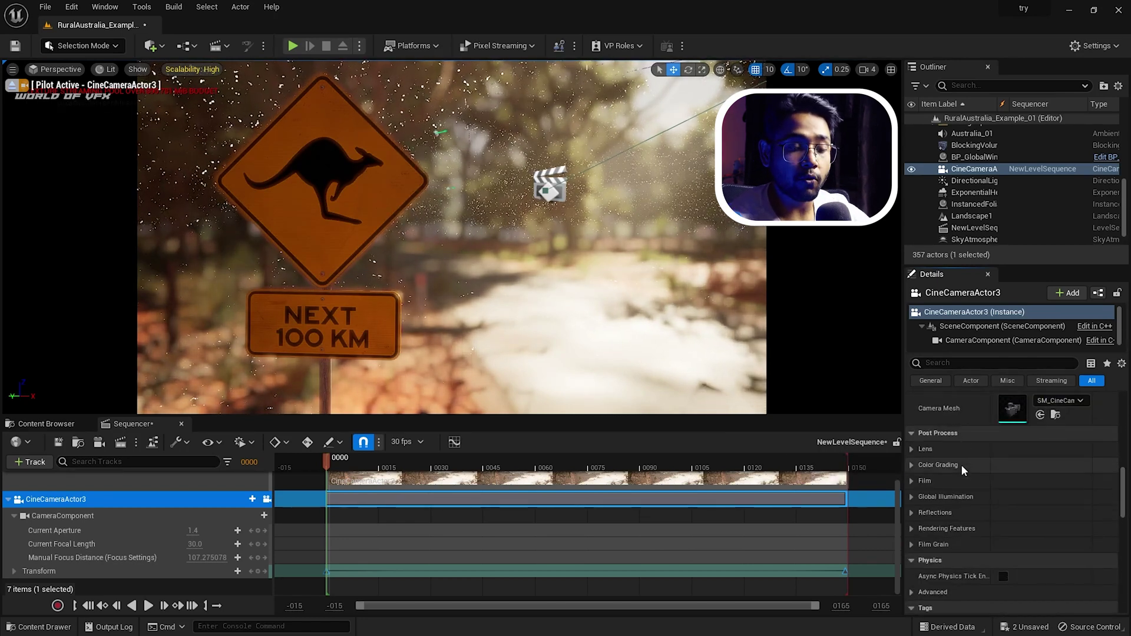
pyautogui.click(912, 449)
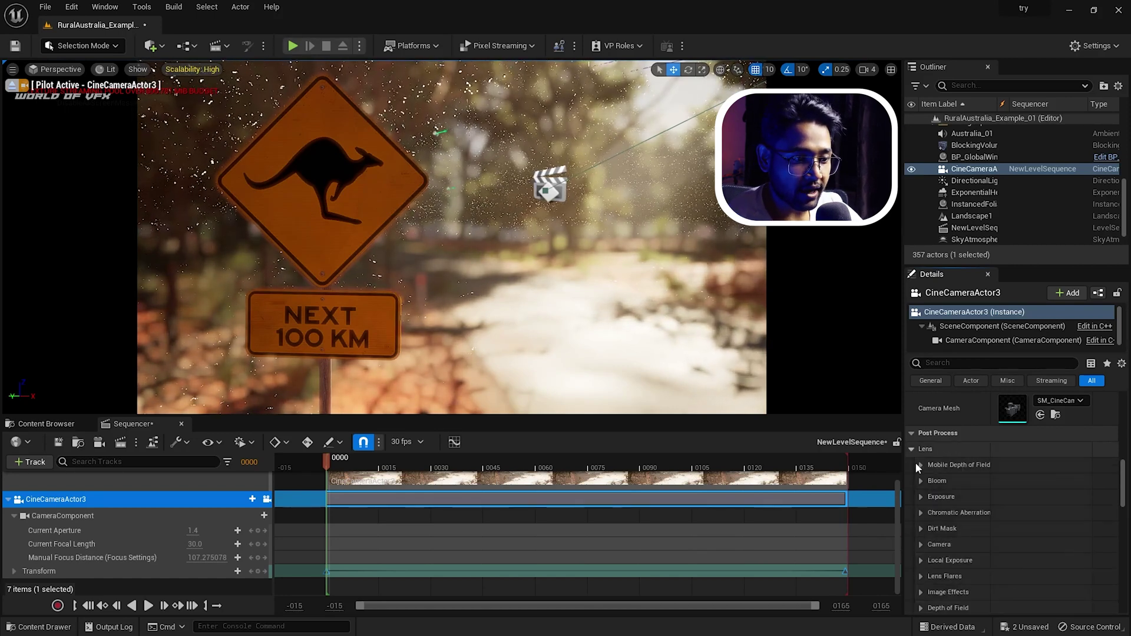
pyautogui.scroll(-1, 917, 468)
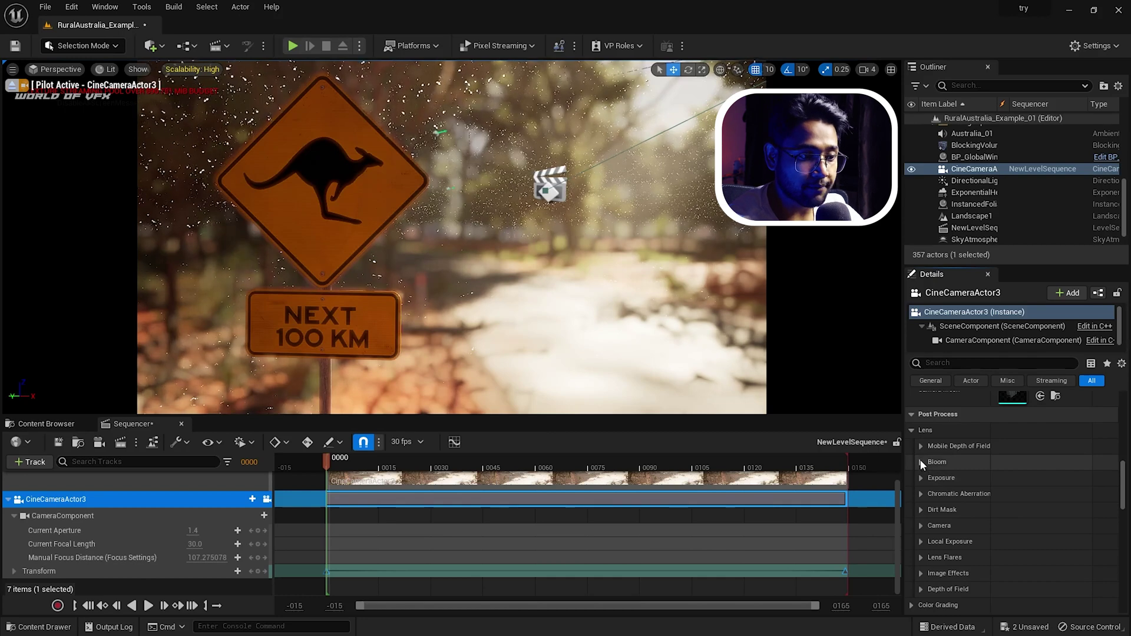
pyautogui.click(921, 461)
pyautogui.click(941, 479)
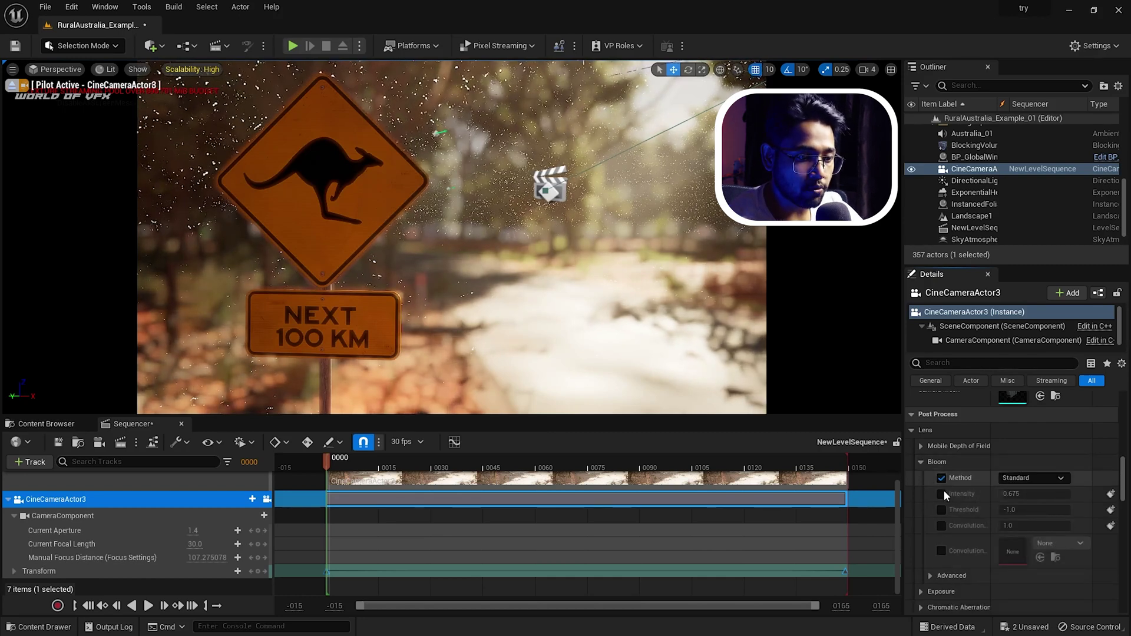
pyautogui.click(942, 493)
pyautogui.click(1012, 494)
pyautogui.write('8')
pyautogui.press('Return')
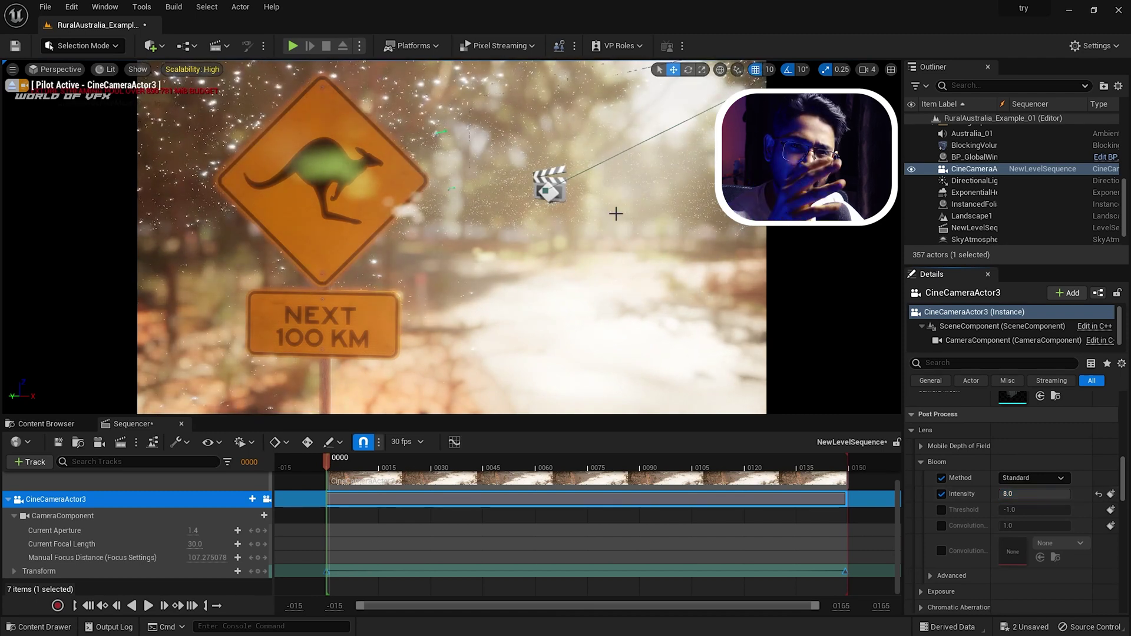
pyautogui.click(942, 477)
pyautogui.click(942, 493)
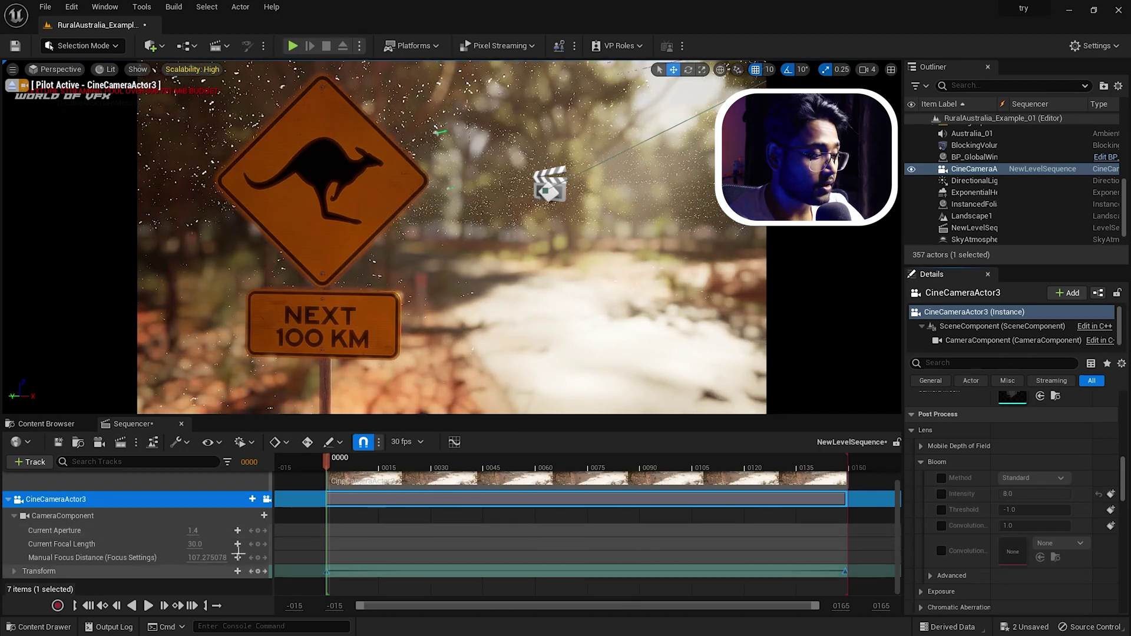
# Step: Close the Sequencer and create a new level sequence named 01 in the Content folder
pyautogui.click(267, 499)
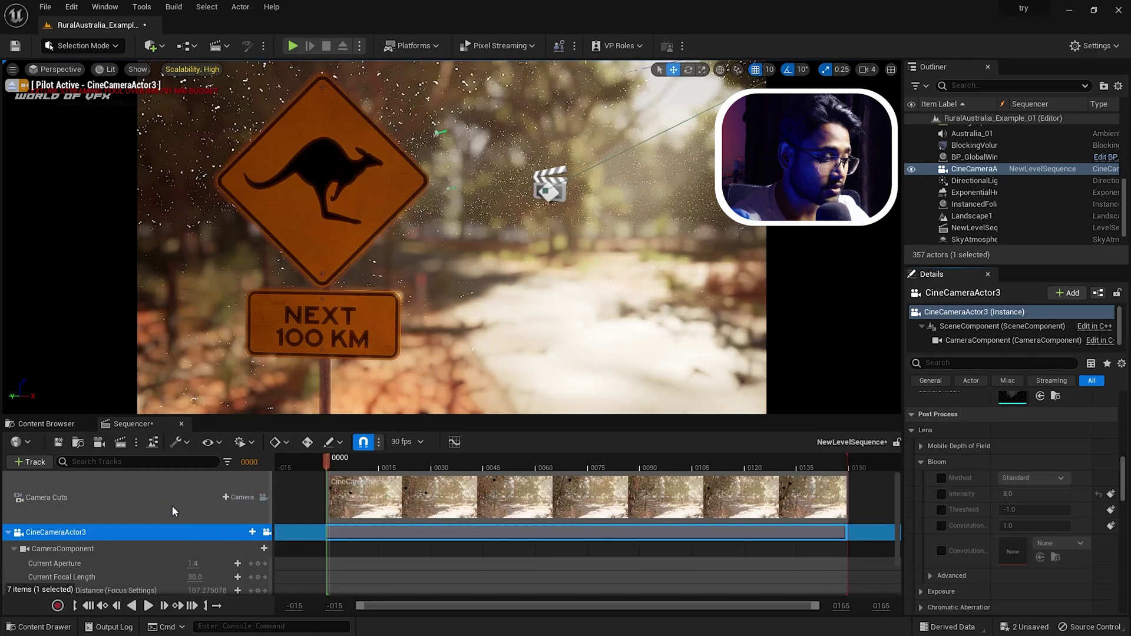
pyautogui.click(181, 424)
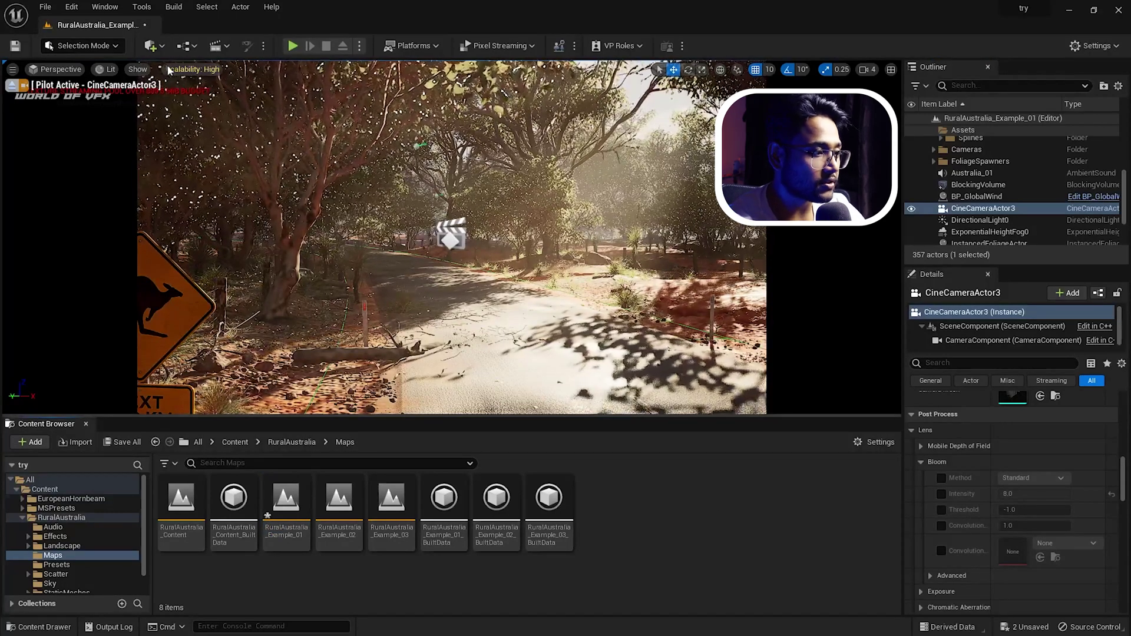
pyautogui.click(151, 46)
pyautogui.click(218, 47)
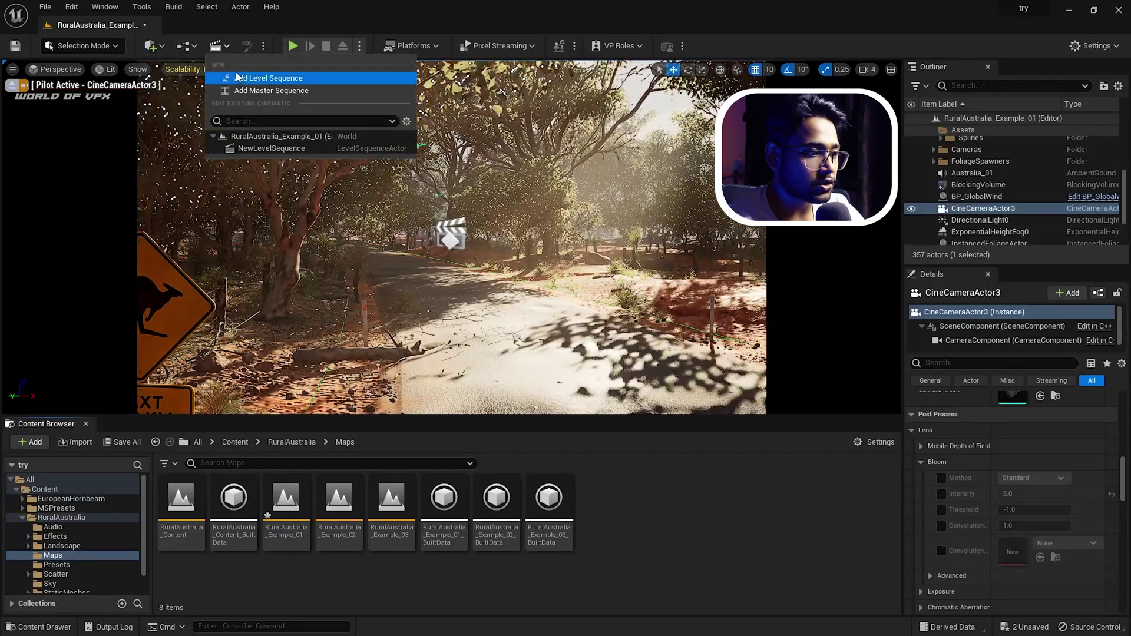
pyautogui.click(237, 77)
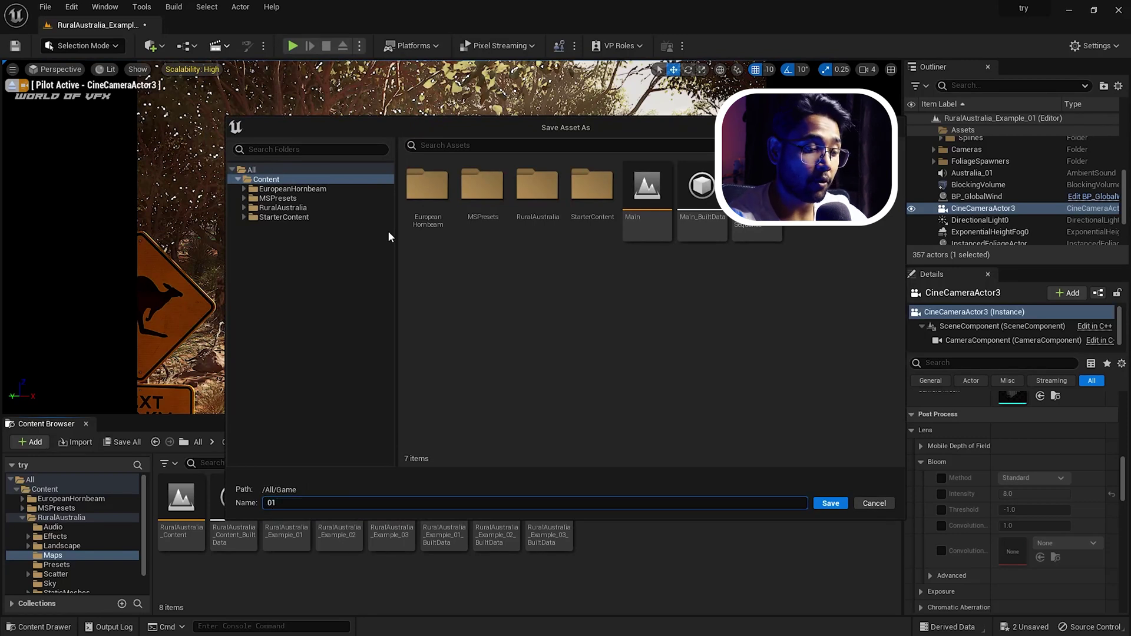
pyautogui.click(840, 505)
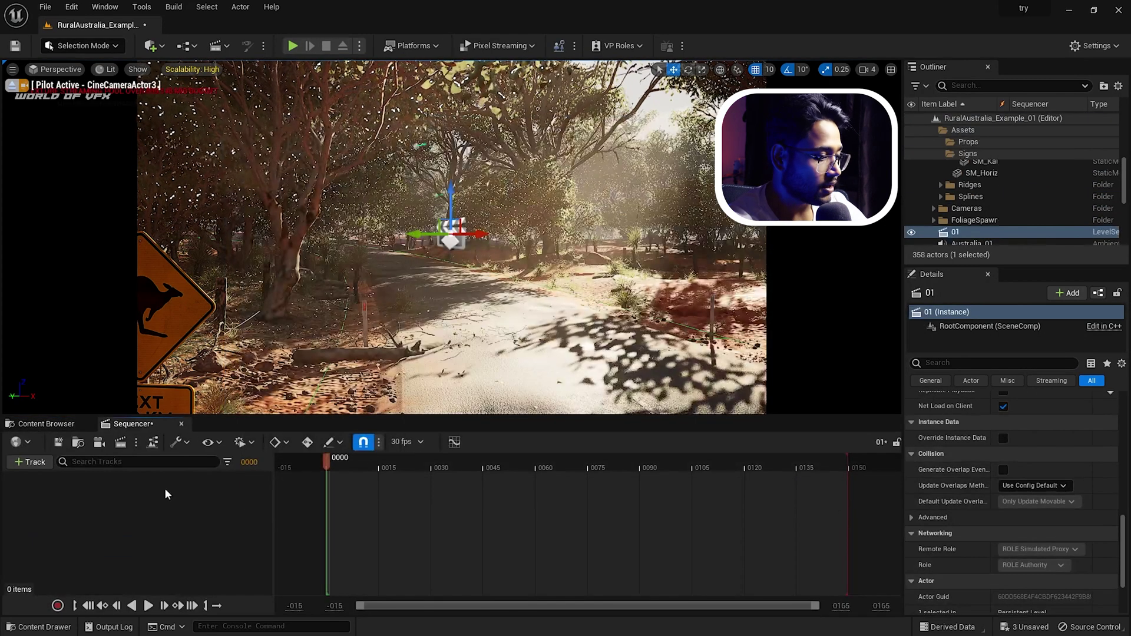
# Step: Add a new cine camera to sequence 01 and key its Transform at frame 0
pyautogui.click(99, 445)
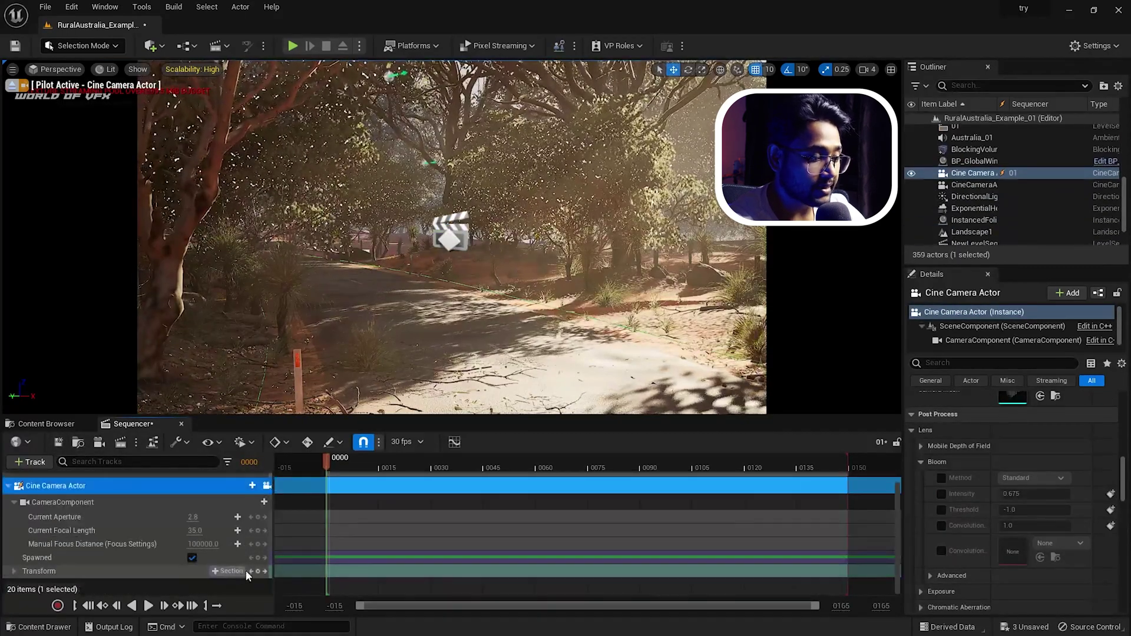
pyautogui.click(192, 605)
pyautogui.hotkey('ctrl', 'z')
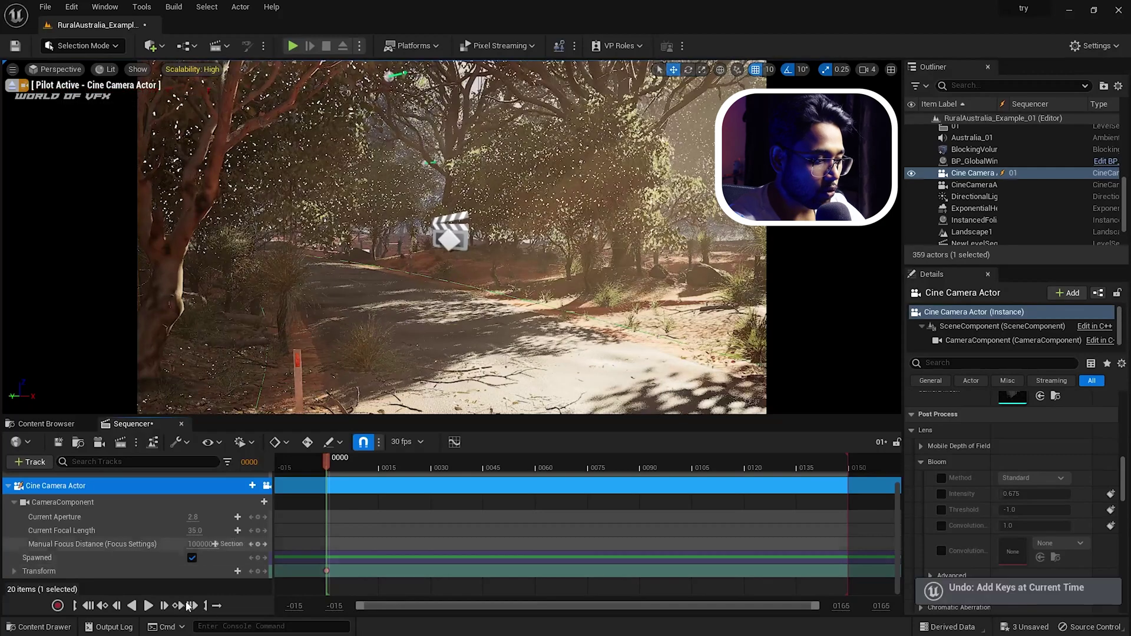
# Step: At frame 149, fly the new camera forward to a low position close to the road, key its Transform and play the sequence
pyautogui.moveTo(644, 201); pyautogui.dragTo(644, 201, button='right')
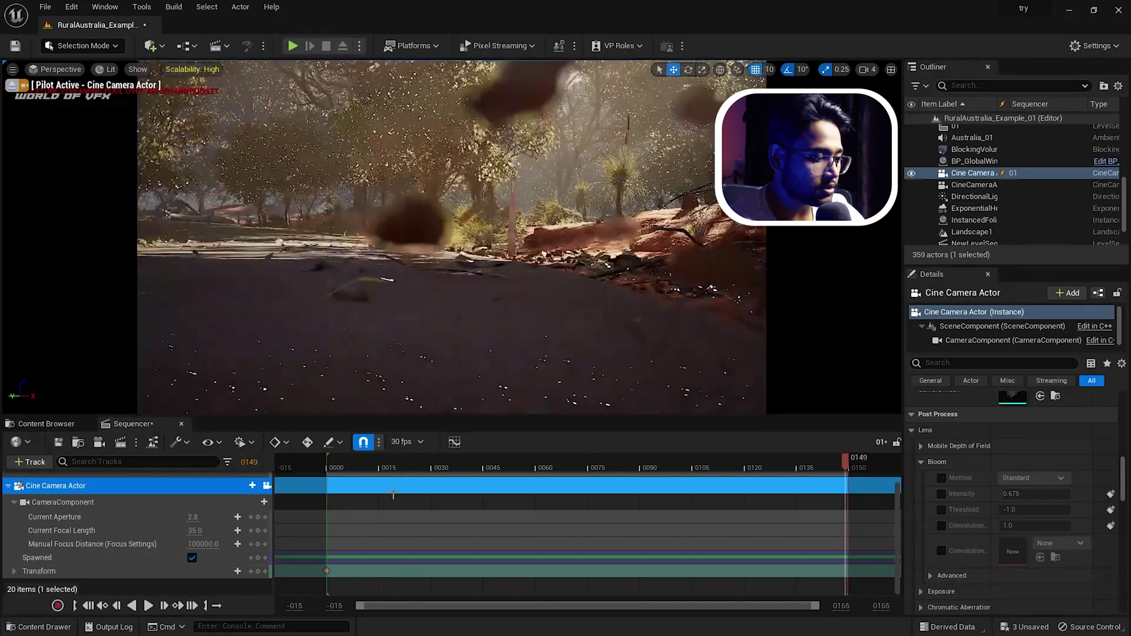
pyautogui.click(258, 572)
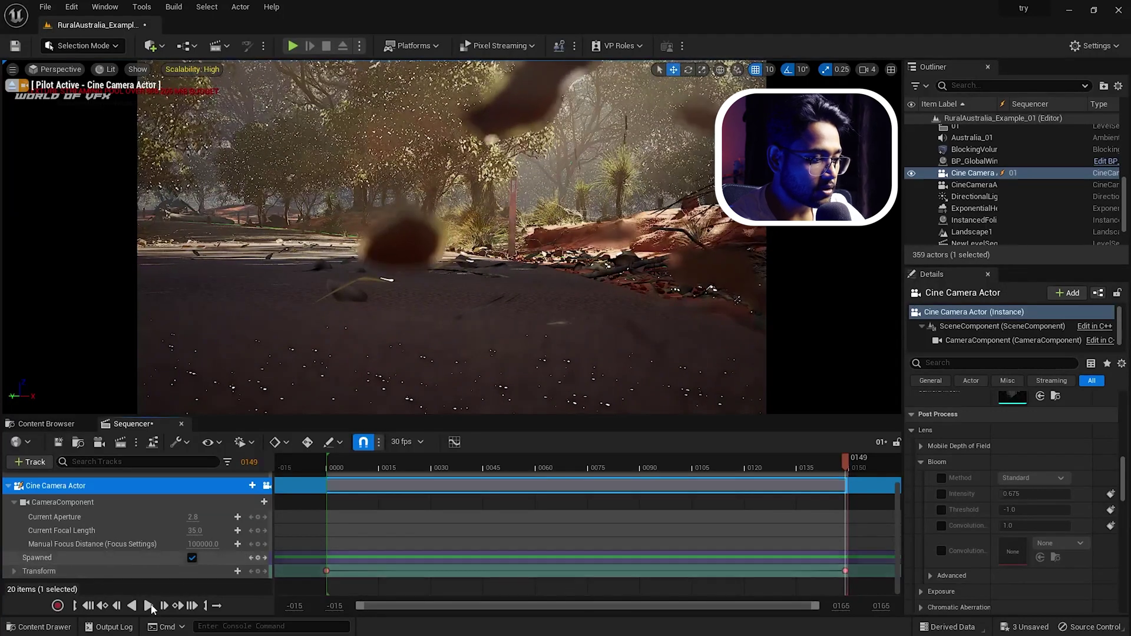
pyautogui.click(149, 606)
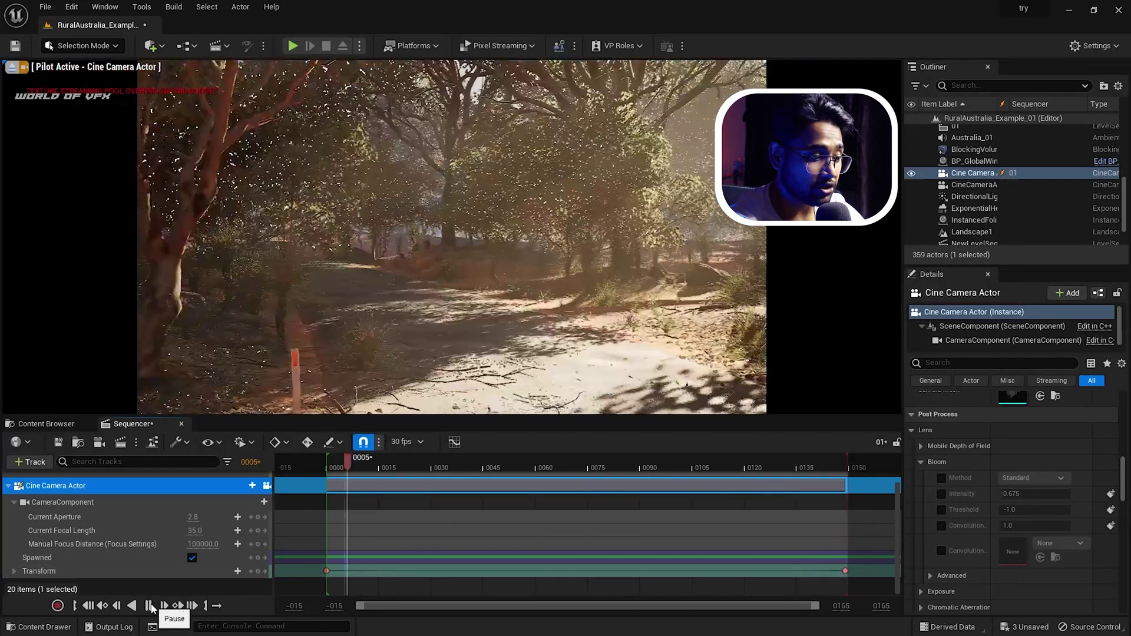
# Step: Stop the playback, close the Sequencer and create a new level sequence named 02 in the Content folder
pyautogui.click(149, 605)
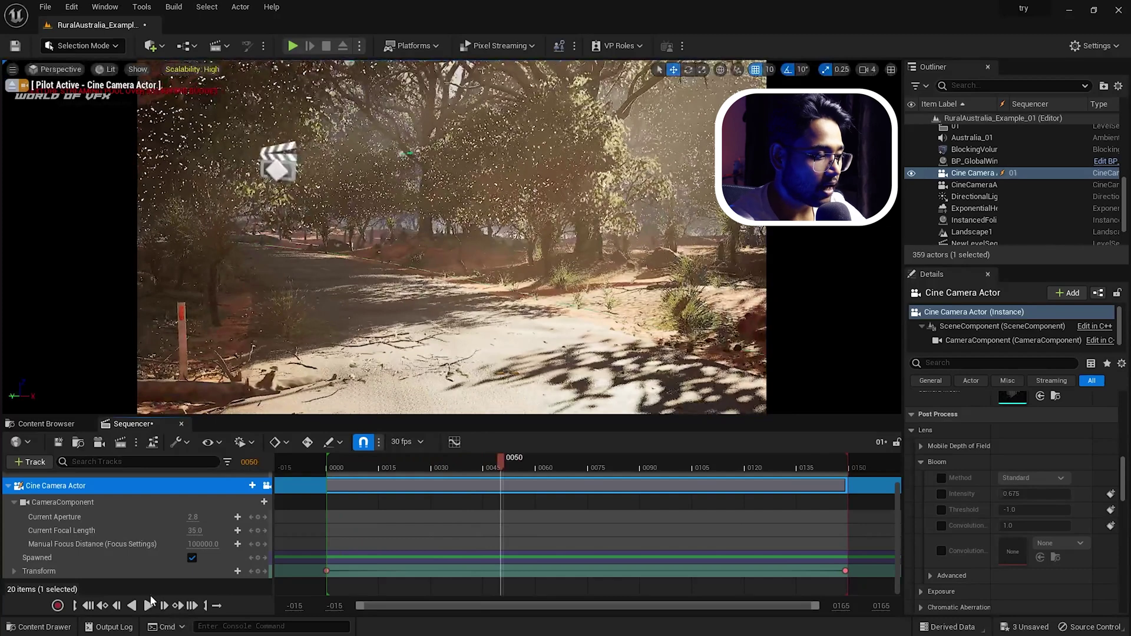
pyautogui.click(181, 425)
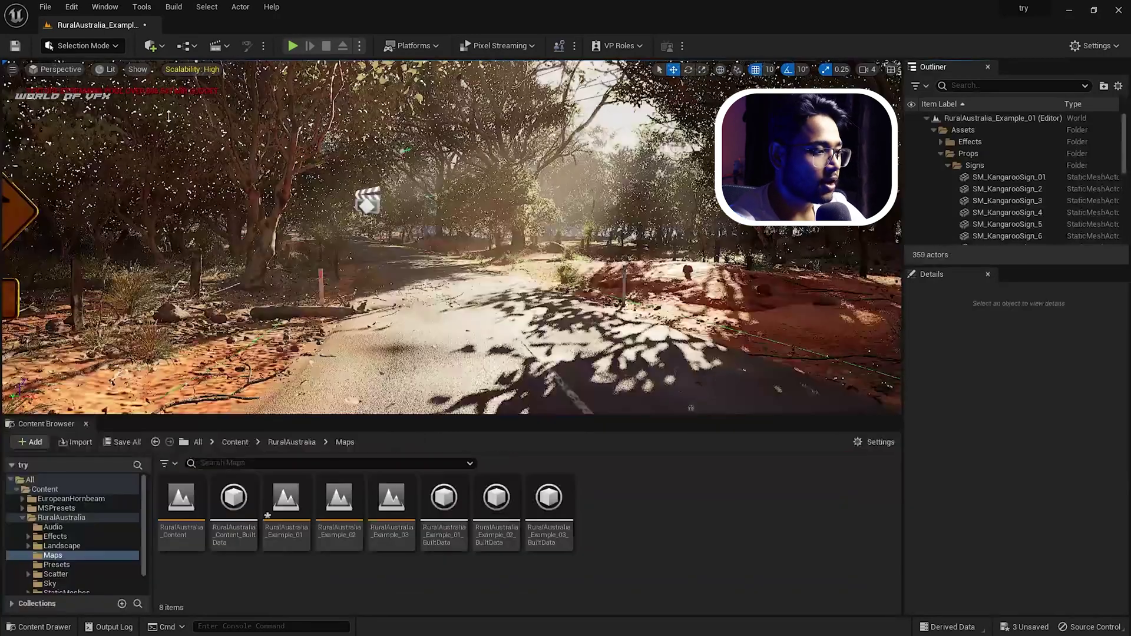
pyautogui.click(222, 46)
pyautogui.click(248, 74)
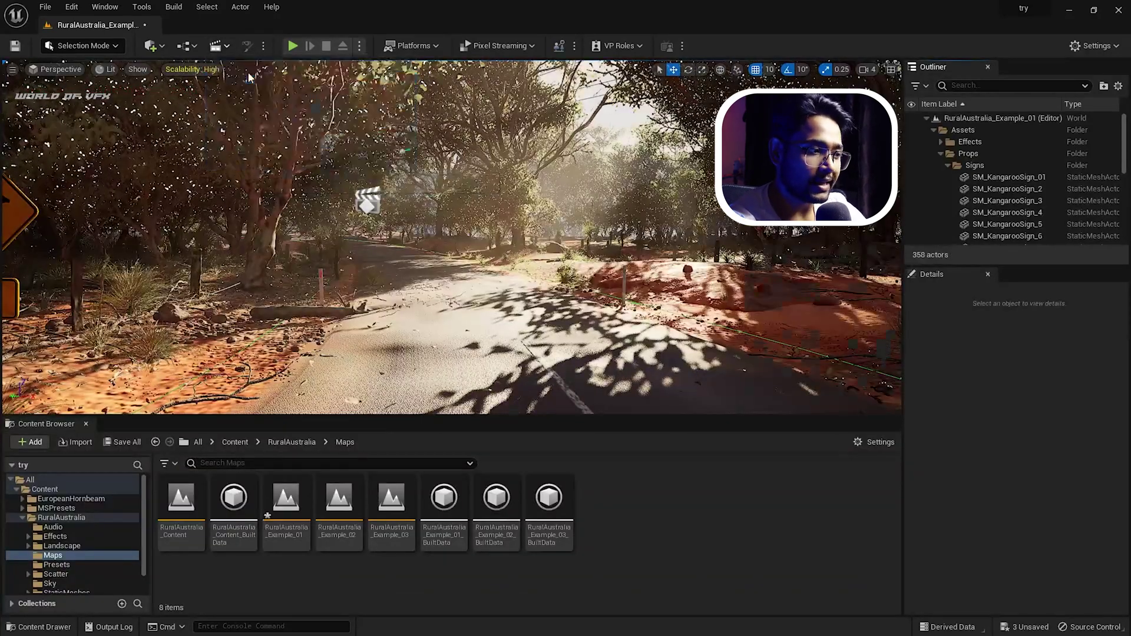
pyautogui.press('Return')
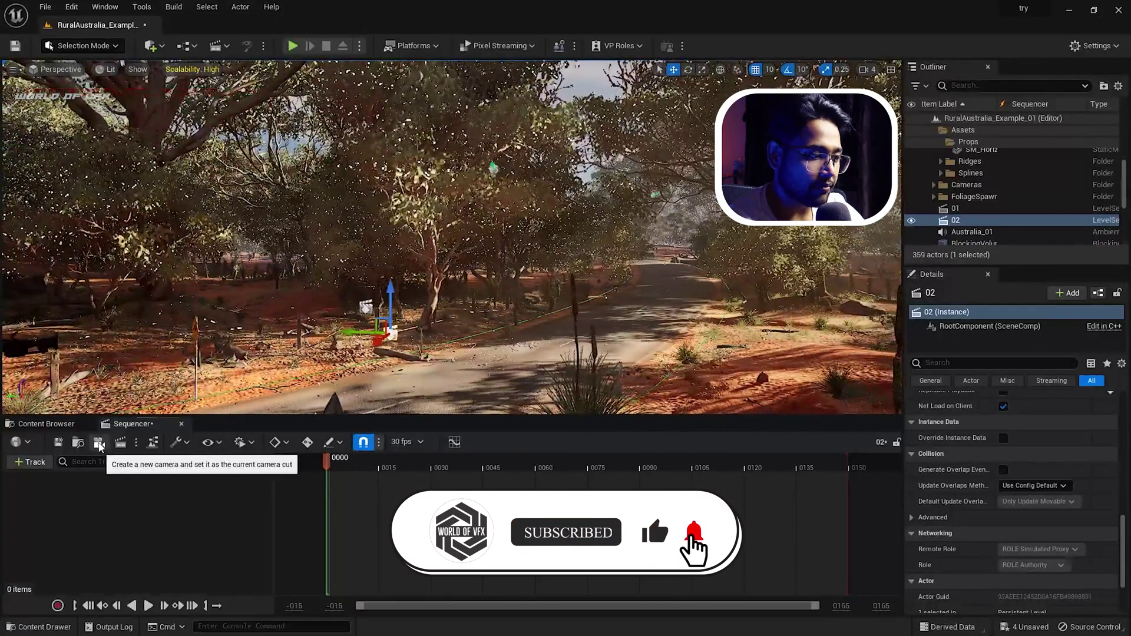
# Step: Add a new cine camera to sequence 02, key its Transform at frame 0 and fly the camera to a new view at frame 149
pyautogui.click(99, 443)
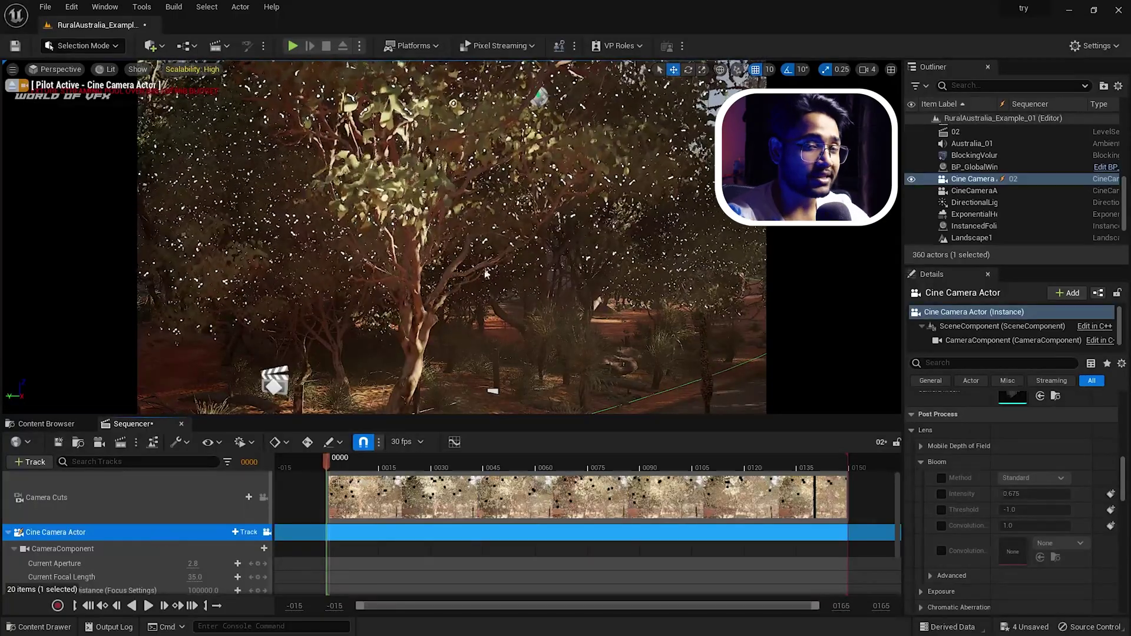
pyautogui.scroll(-2, 231, 584)
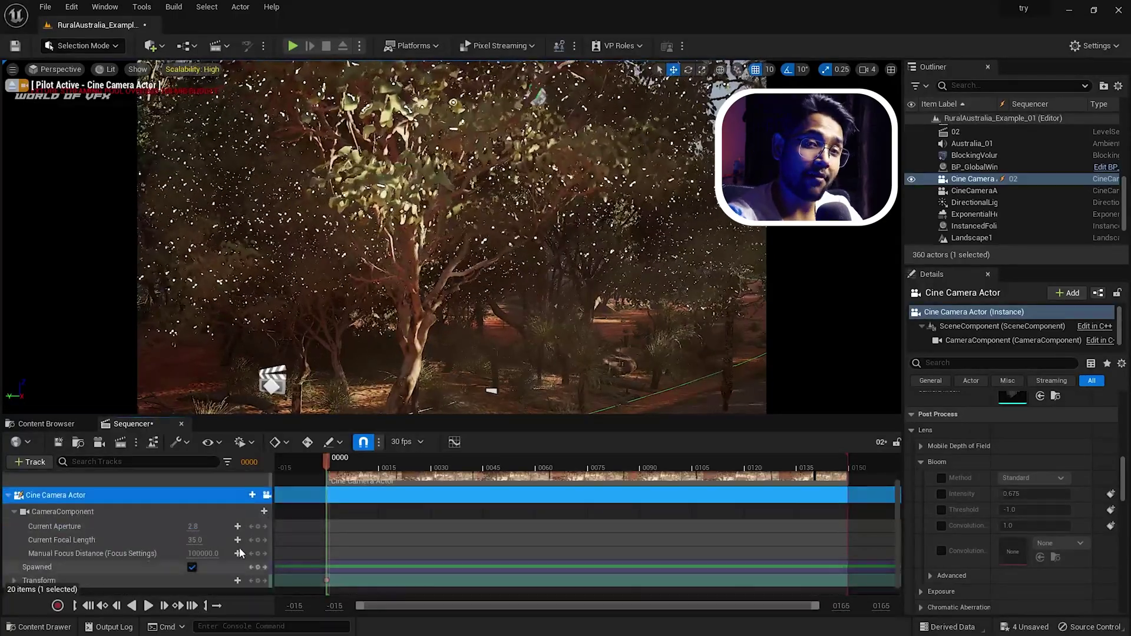
pyautogui.click(206, 606)
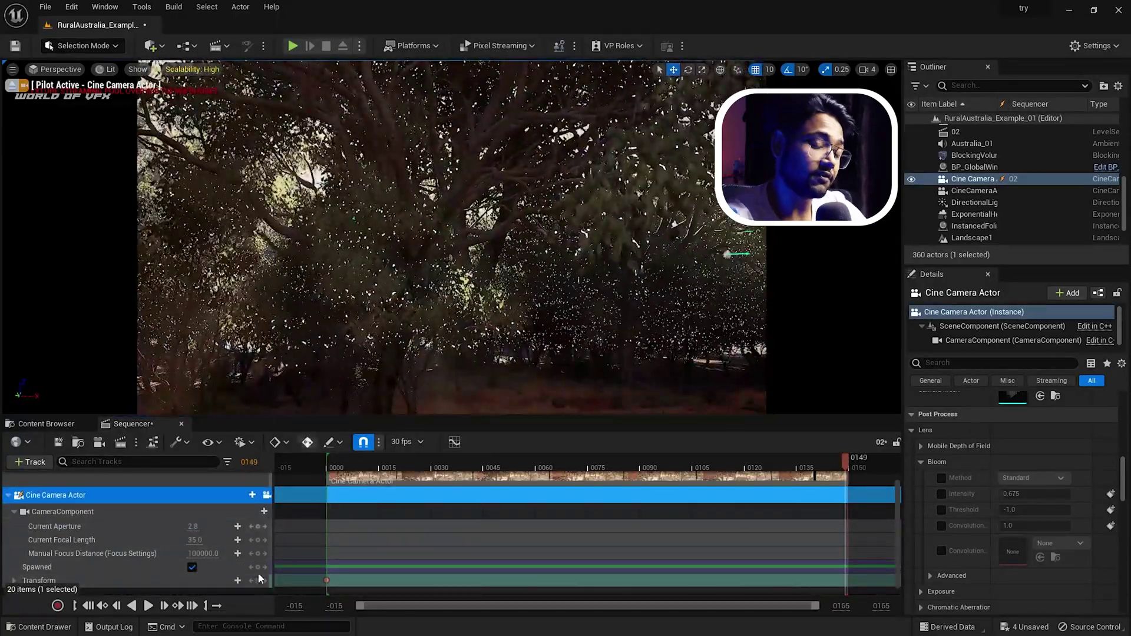
# Step: Close the Sequencer and create a new level sequence named FINAL in the Content folder
pyautogui.click(182, 423)
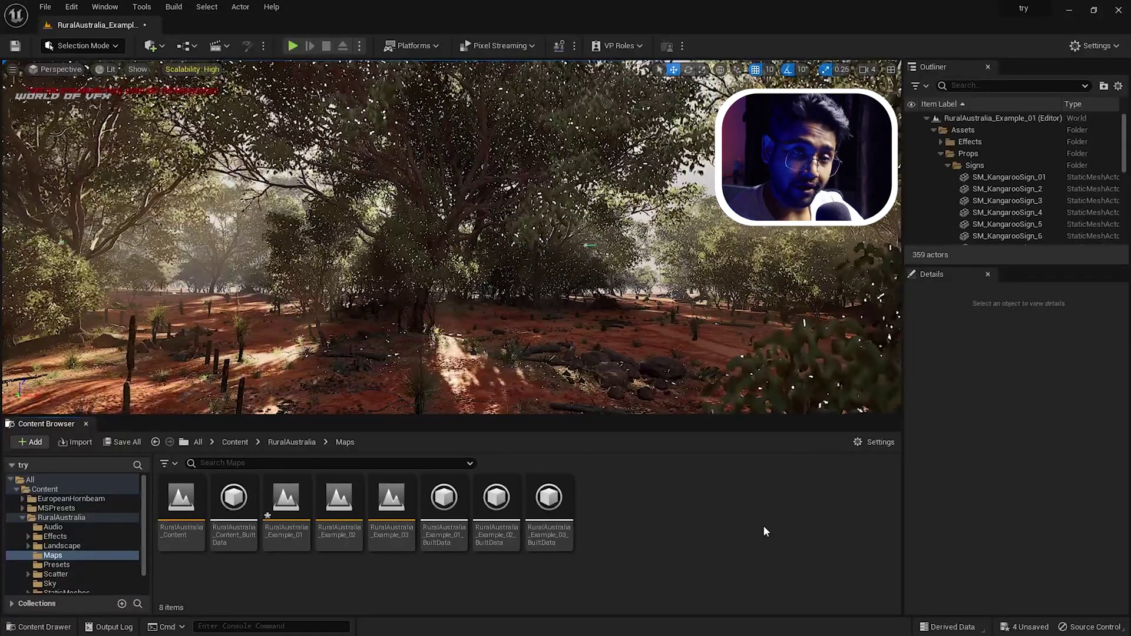
pyautogui.click(216, 45)
pyautogui.click(253, 79)
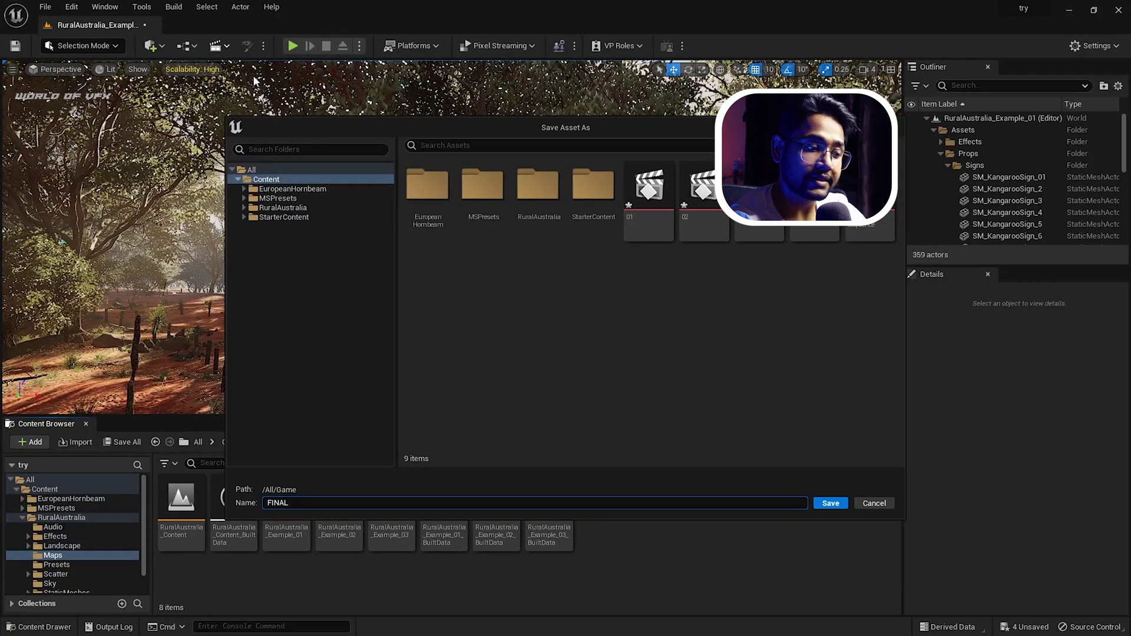
pyautogui.press('Return')
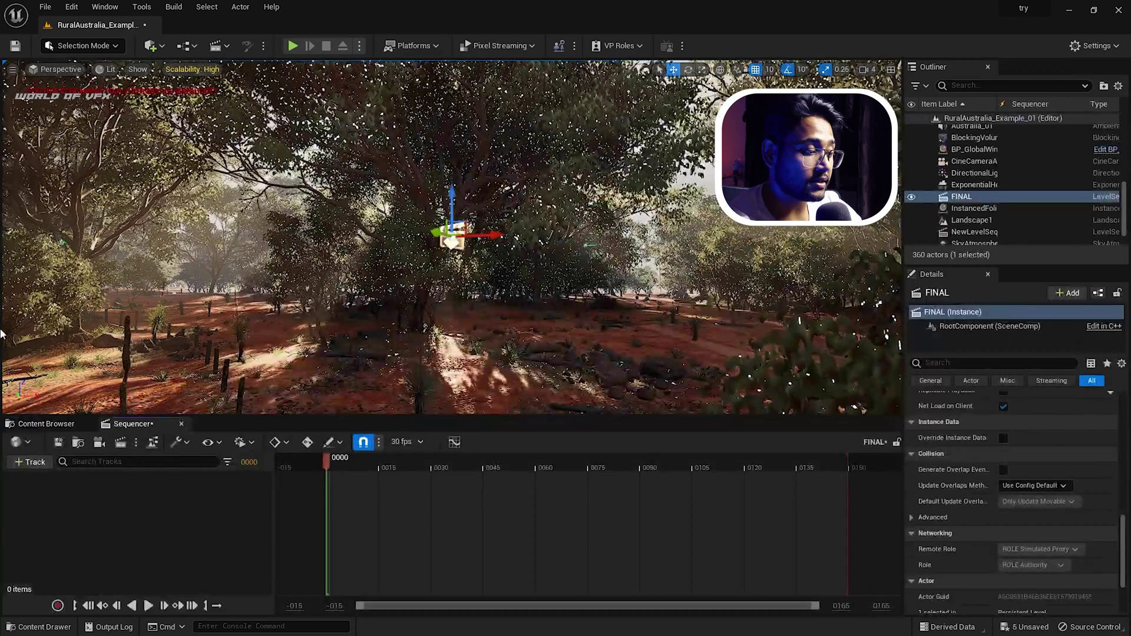
# Step: Add a Shot Track to the FINAL sequence and insert level sequence 01 as its first shot
pyautogui.click(34, 462)
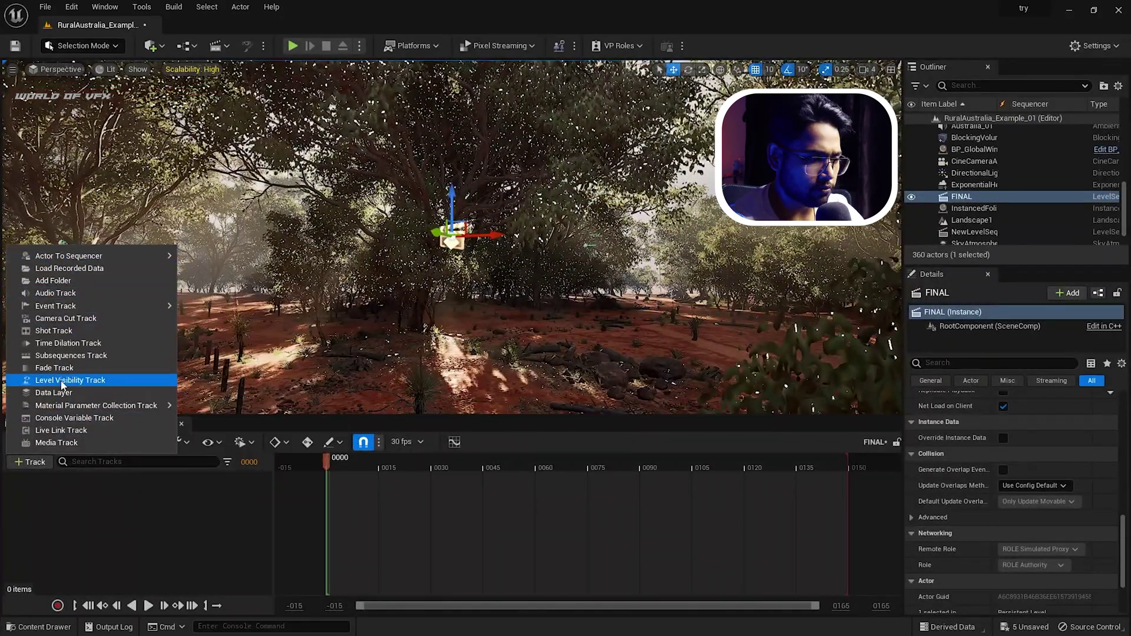
pyautogui.click(54, 331)
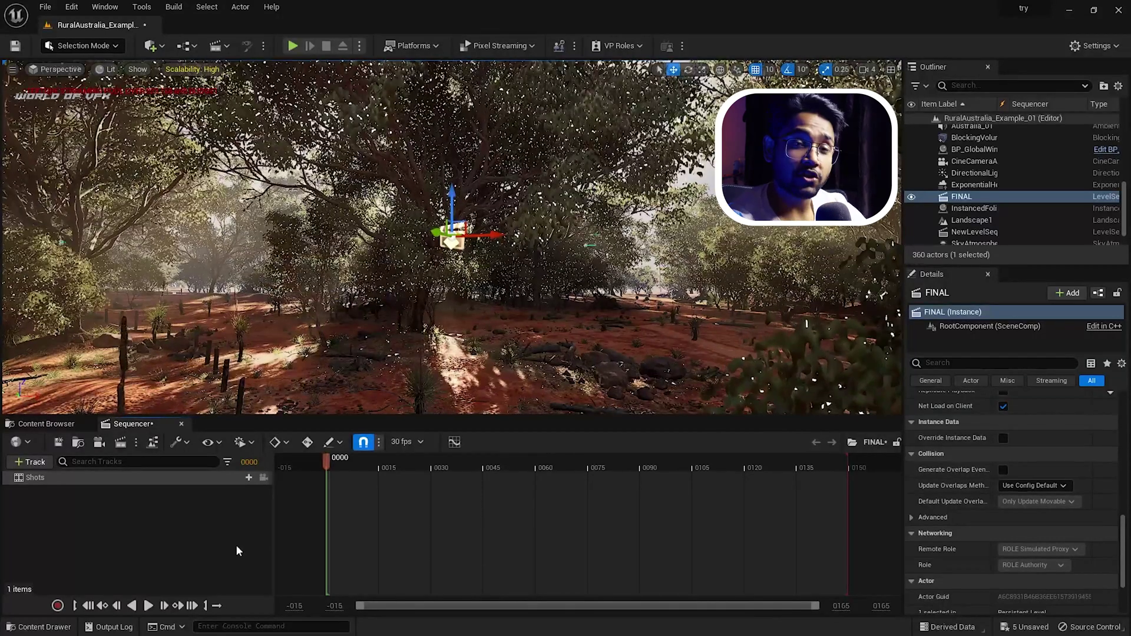
pyautogui.click(249, 478)
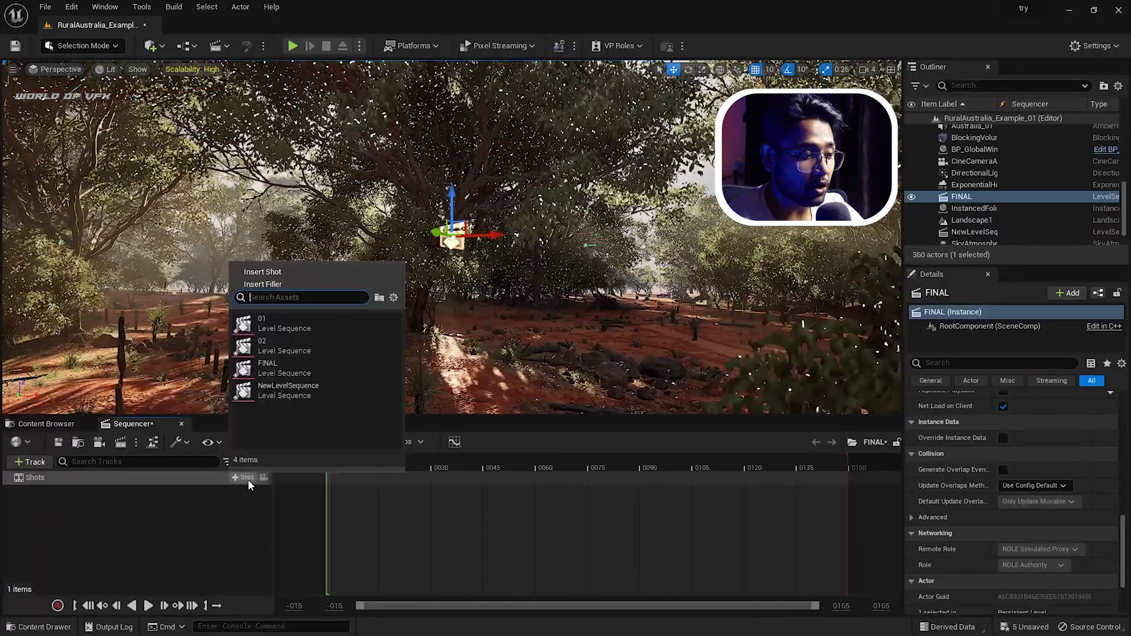
pyautogui.click(313, 329)
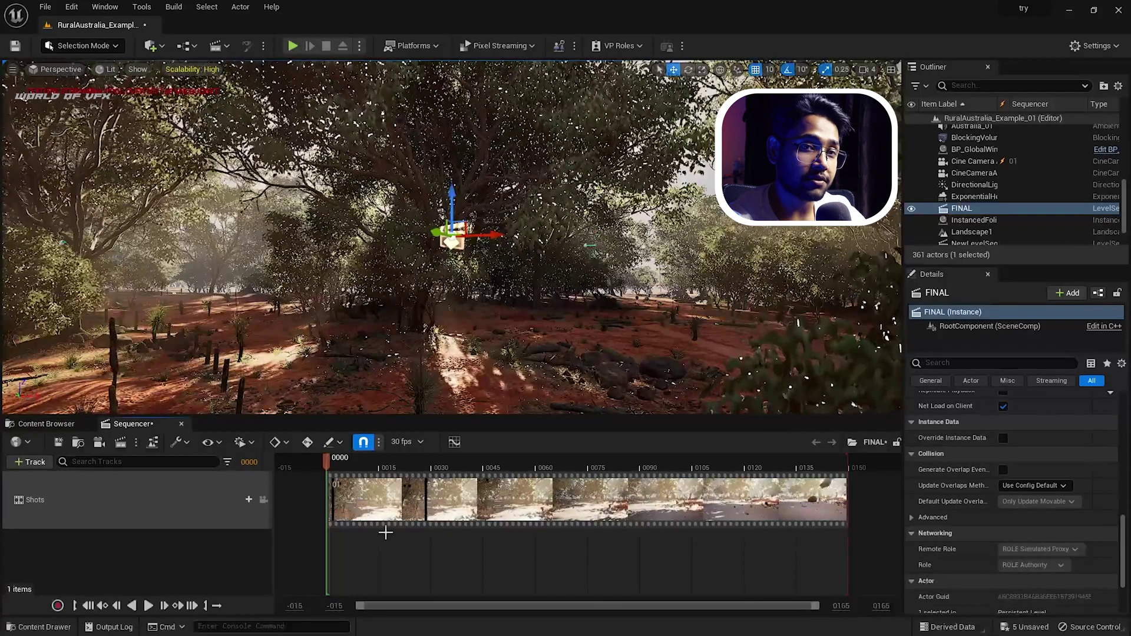
# Step: Insert level sequence 02 as a second shot and place it directly after shot 01, starting at frame 150
pyautogui.click(247, 500)
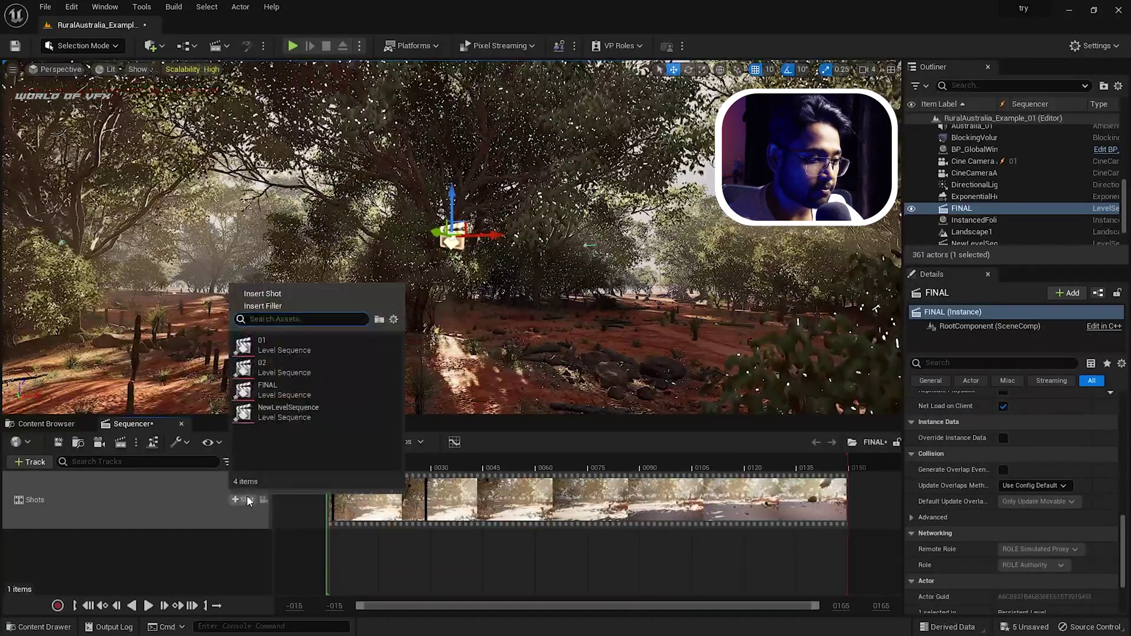
pyautogui.click(254, 370)
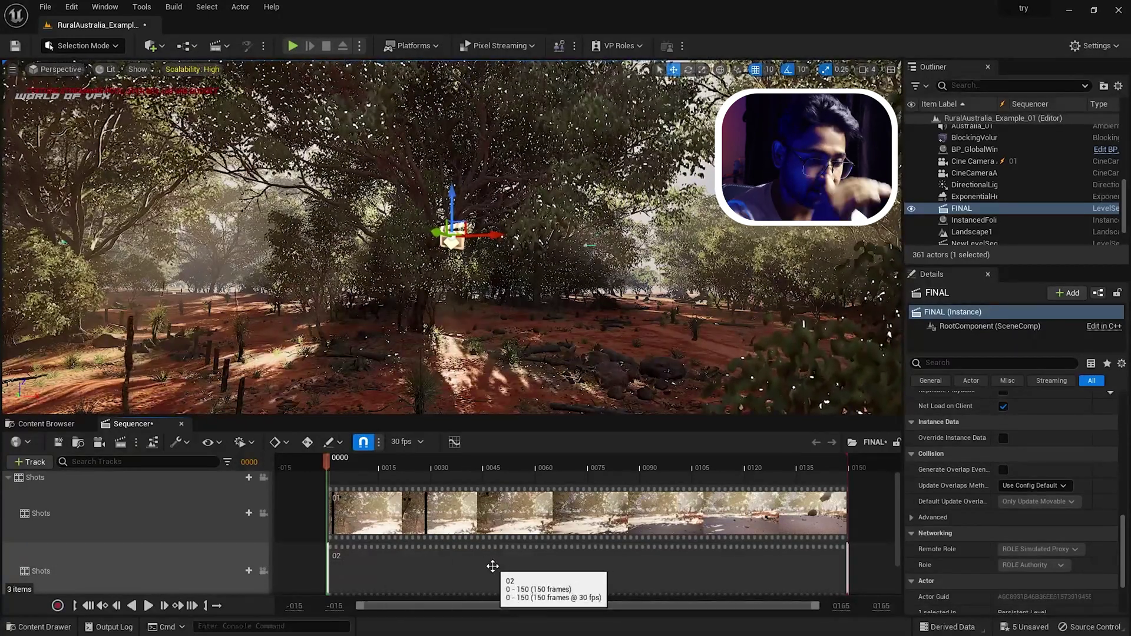
pyautogui.moveTo(493, 567); pyautogui.dragTo(1013, 518)
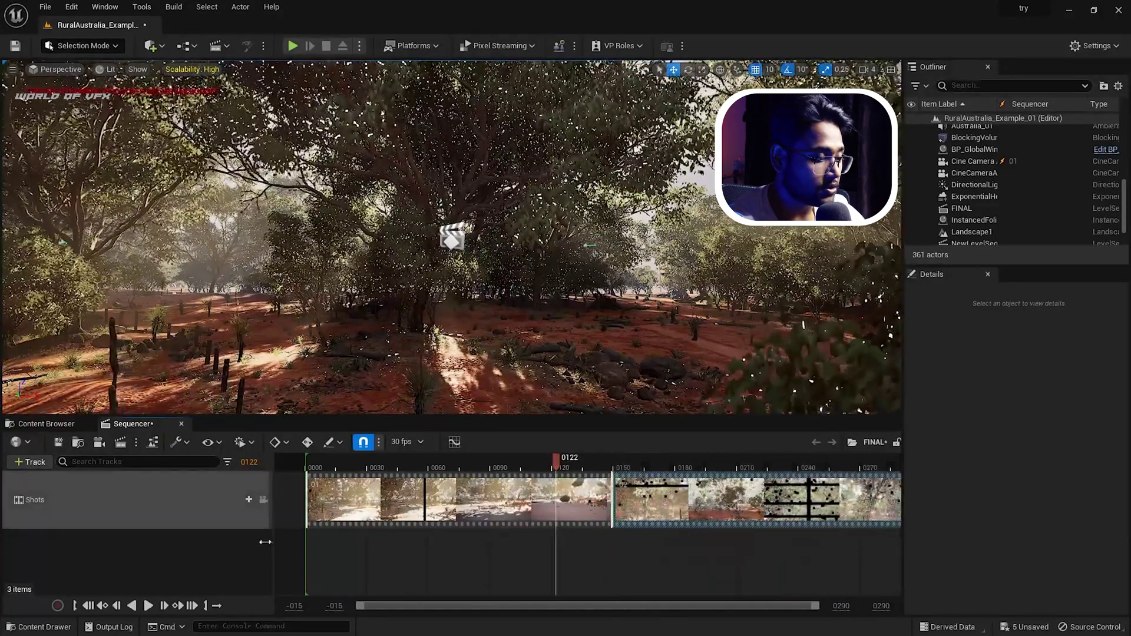
# Step: Lock the viewport to the Shots track and play the FINAL sequence from frame 0
pyautogui.click(87, 605)
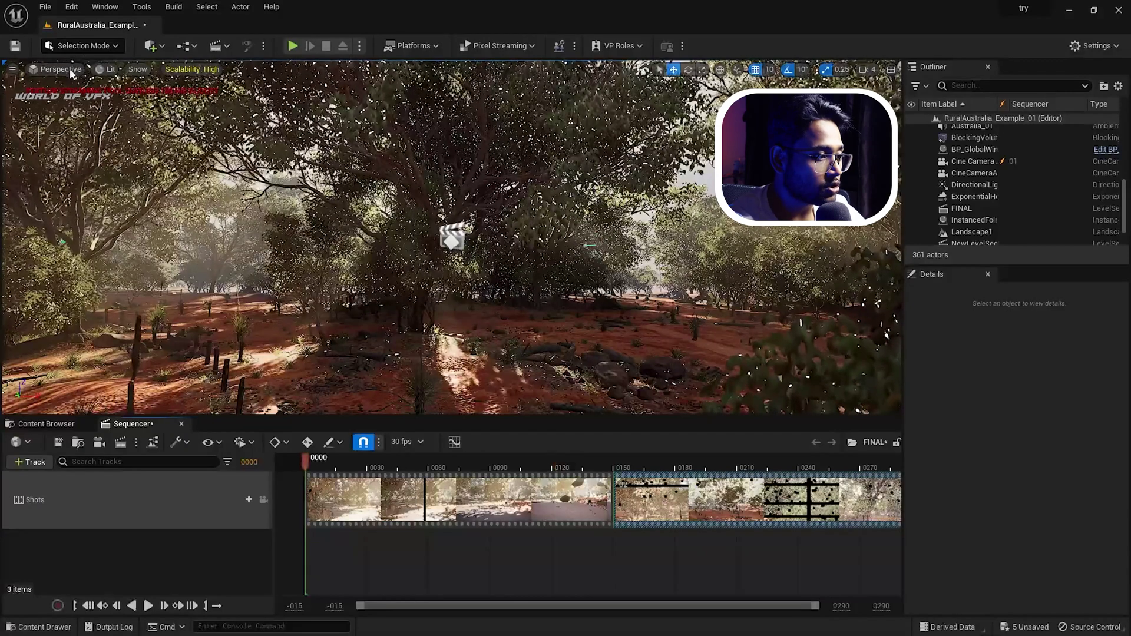
pyautogui.click(70, 70)
pyautogui.click(177, 501)
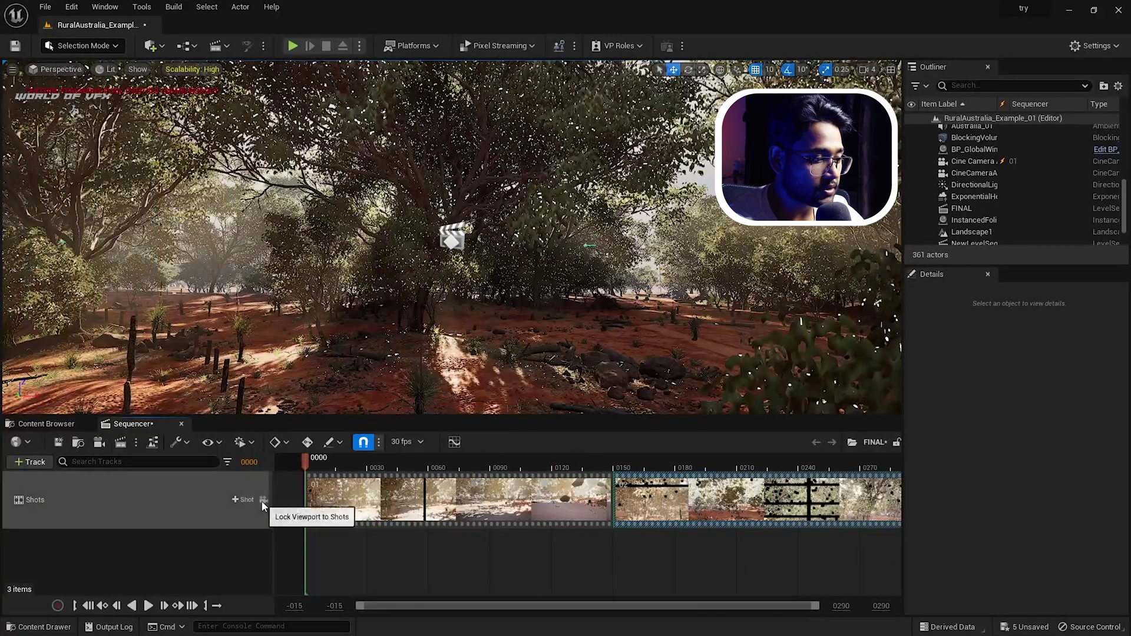
pyautogui.click(263, 501)
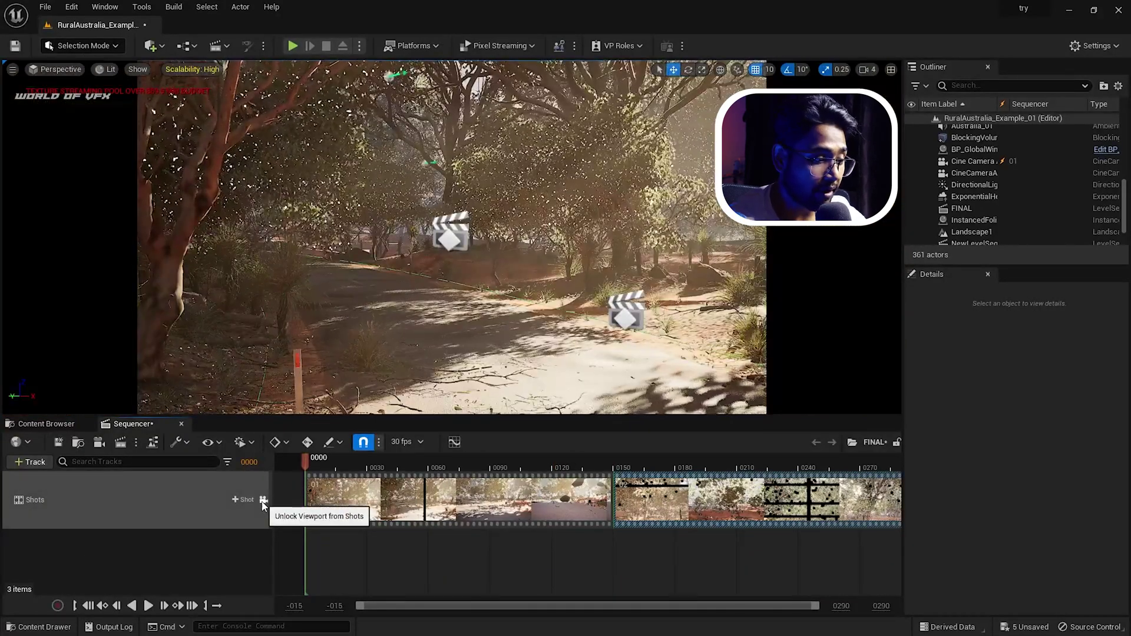
pyautogui.click(149, 606)
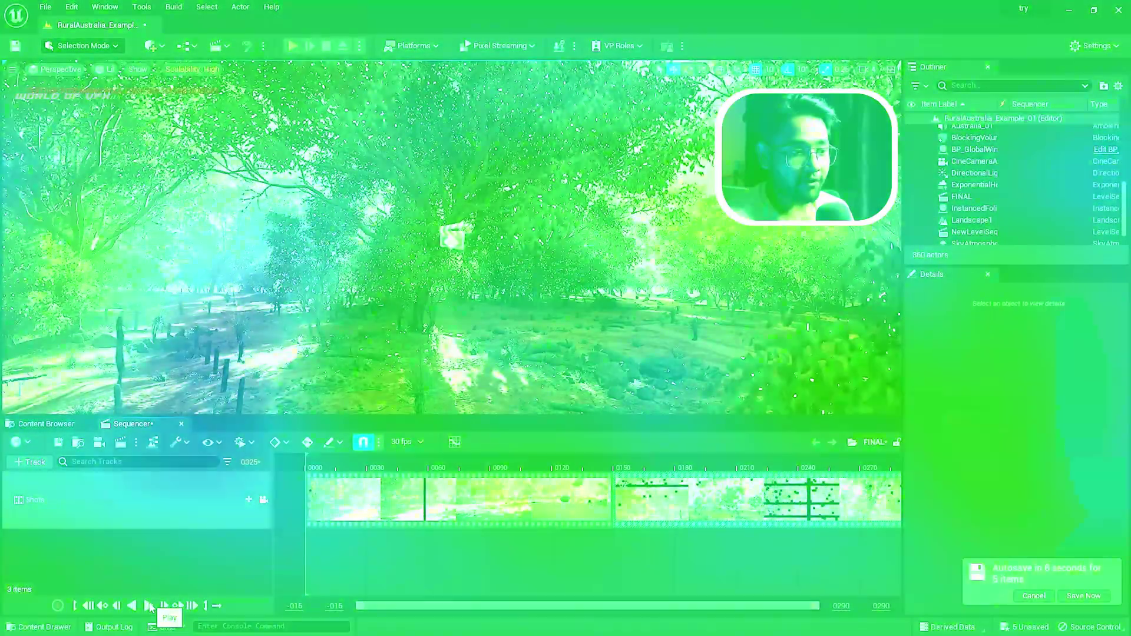
pyautogui.click(149, 605)
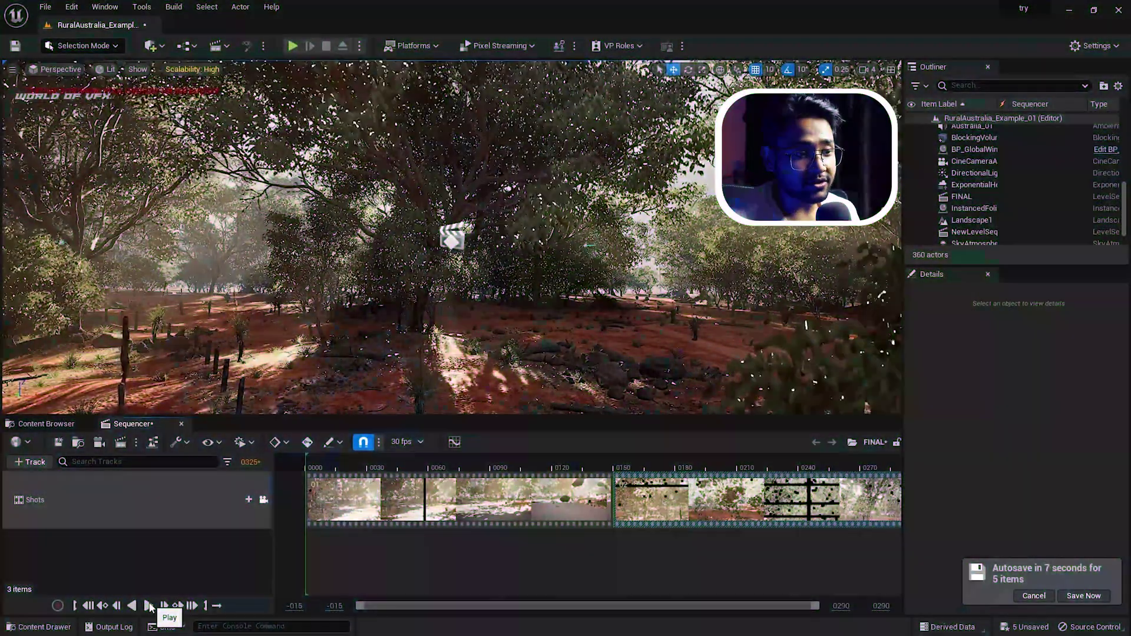